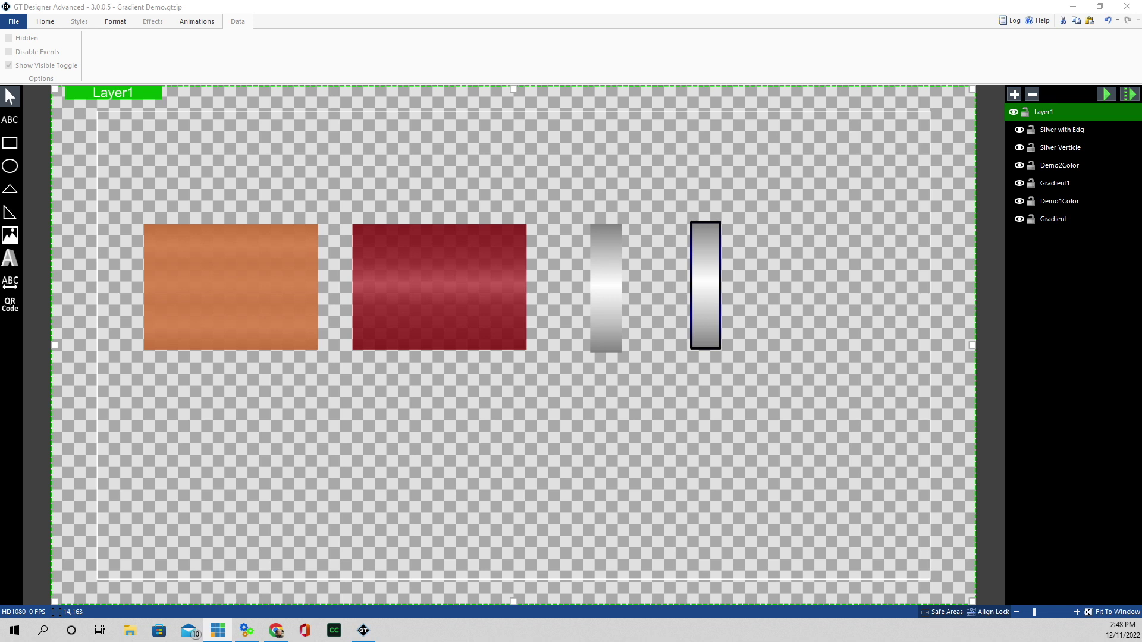
pyautogui.click(231, 287)
pyautogui.click(438, 282)
pyautogui.click(605, 281)
pyautogui.click(702, 251)
pyautogui.click(230, 246)
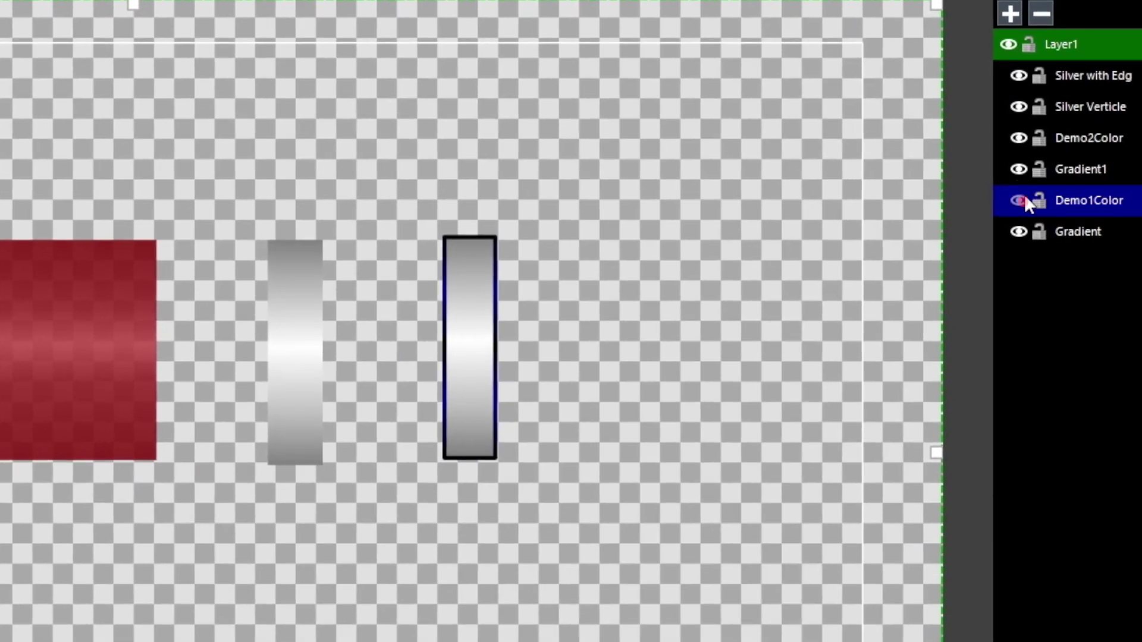
# Step: Hide the Demo1Color layer and open the gradient fill of the Gradient shape for editing
pyautogui.click(1024, 199)
pyautogui.click(12, 302)
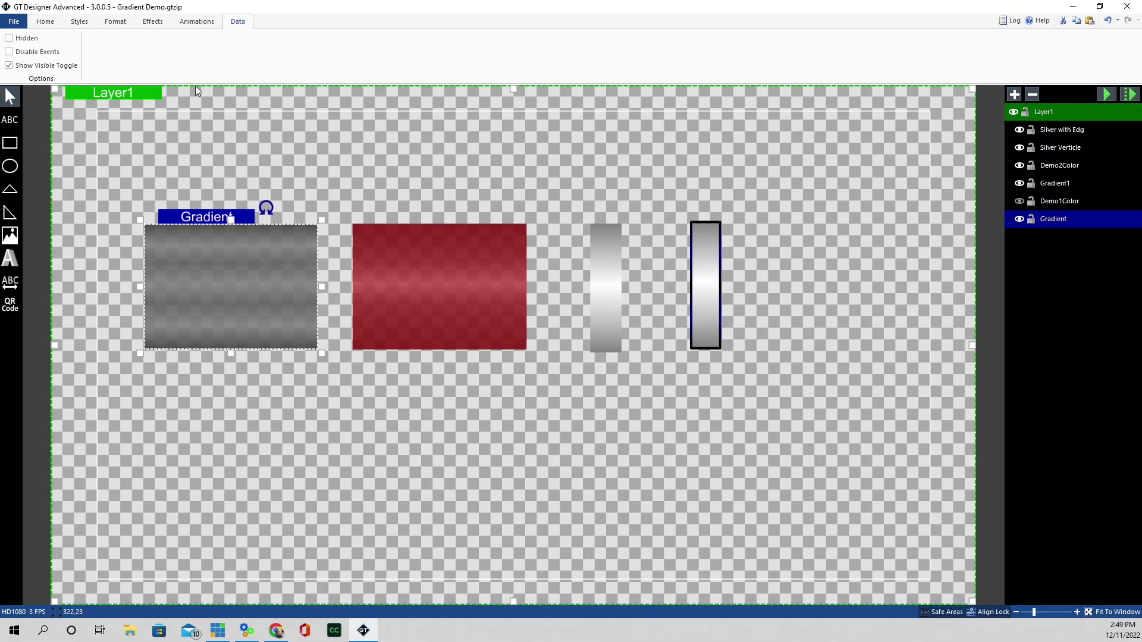
pyautogui.click(153, 22)
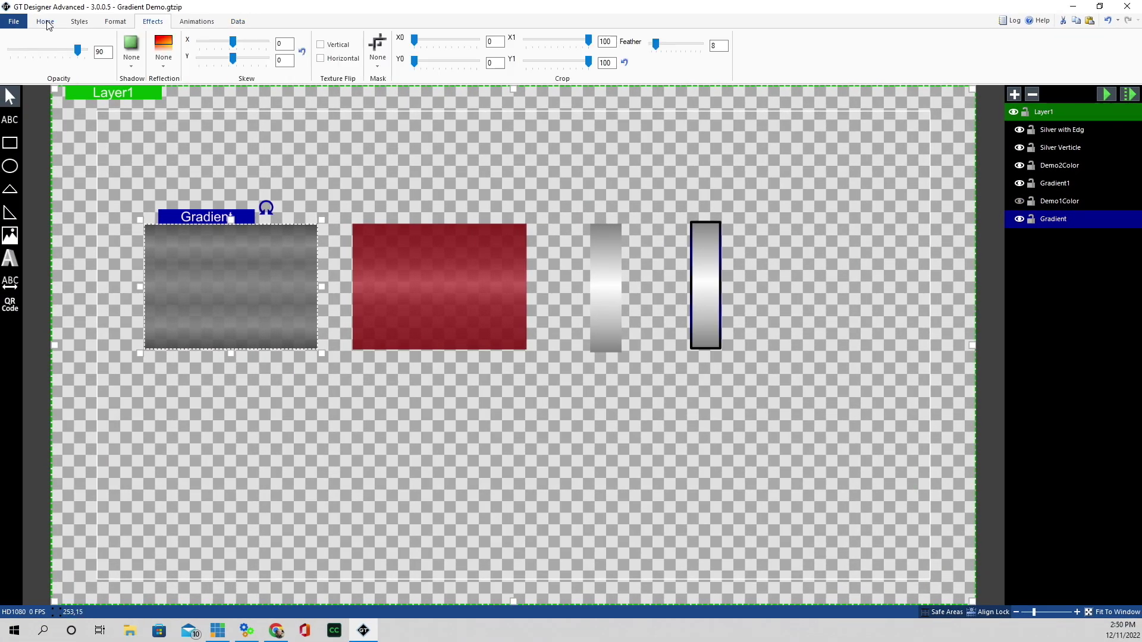
pyautogui.click(47, 23)
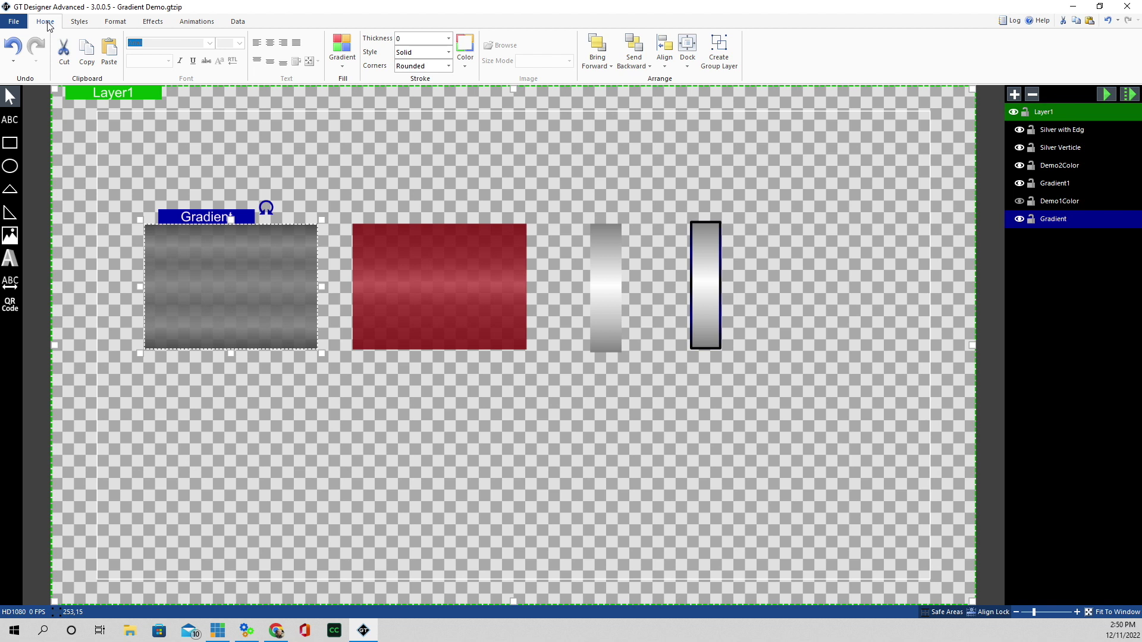
pyautogui.click(343, 49)
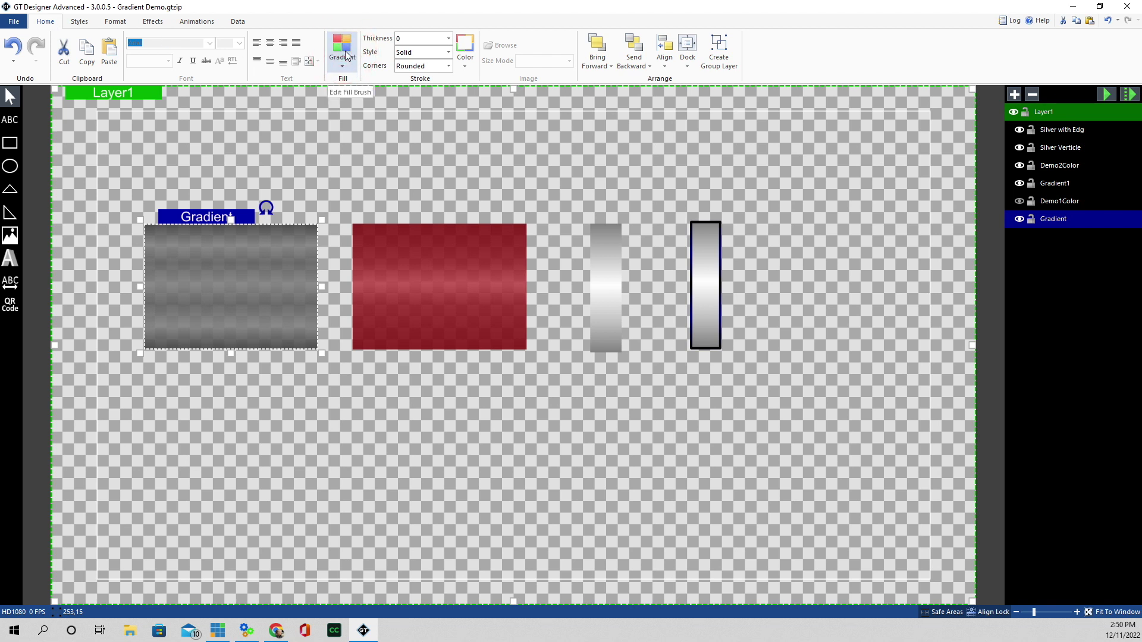
pyautogui.click(345, 53)
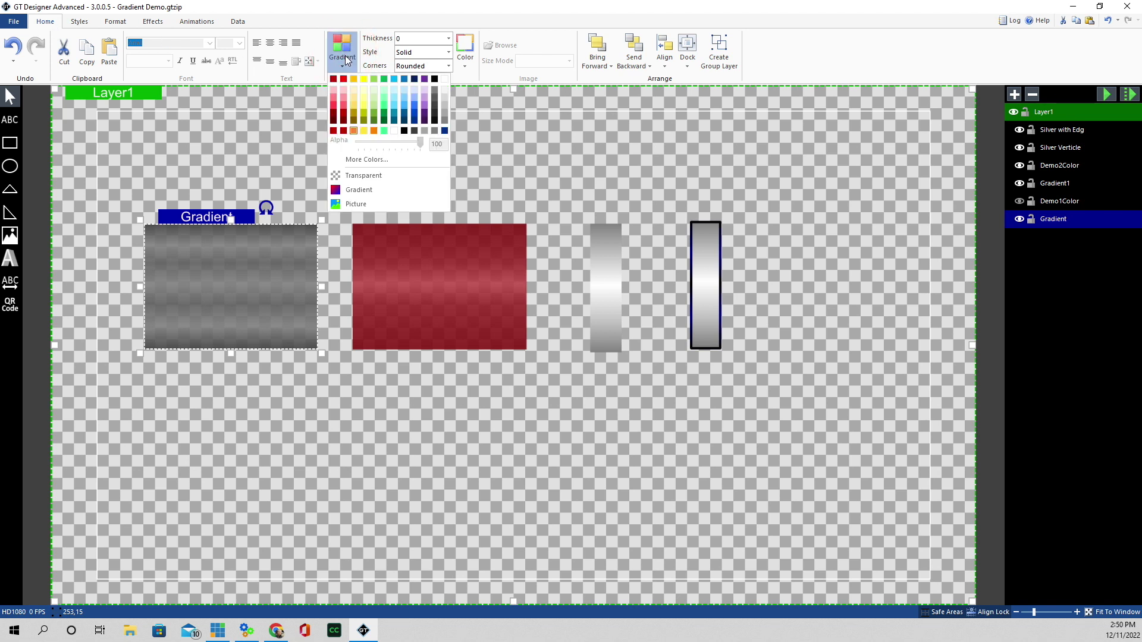
pyautogui.click(357, 190)
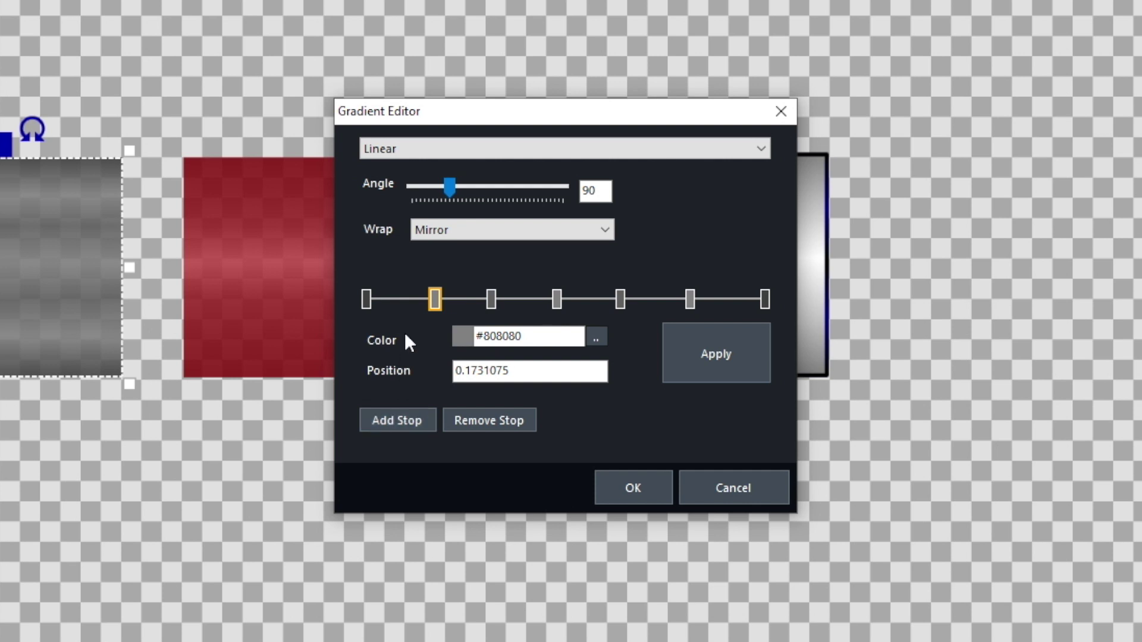
# Step: Set the colour of the first and last gradient stops to dark grey #404040
pyautogui.click(367, 299)
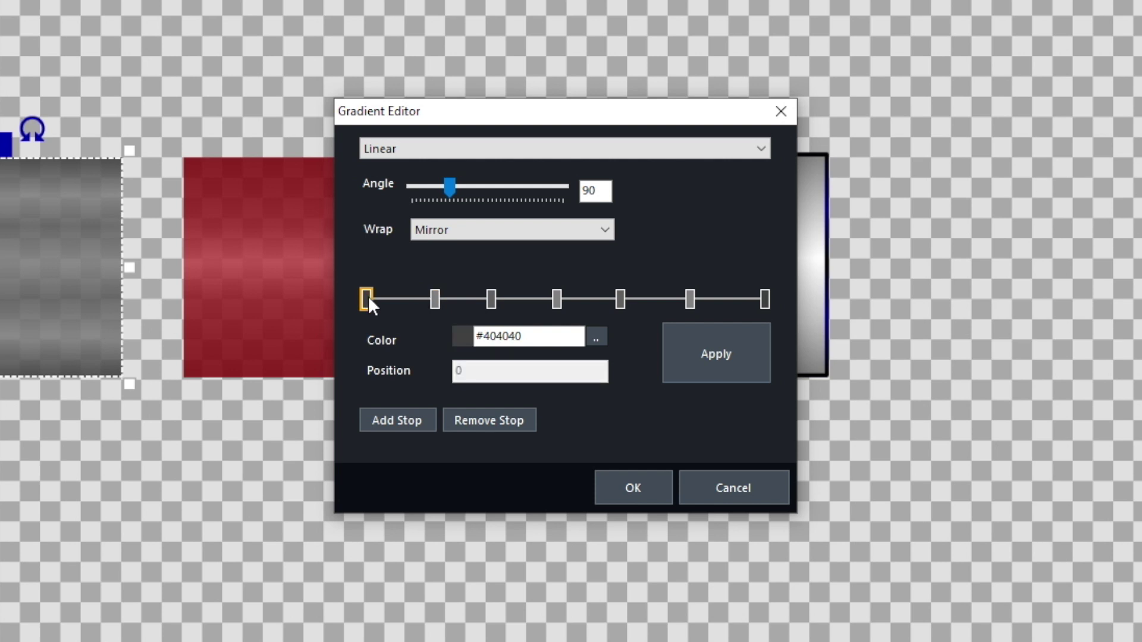
pyautogui.click(595, 336)
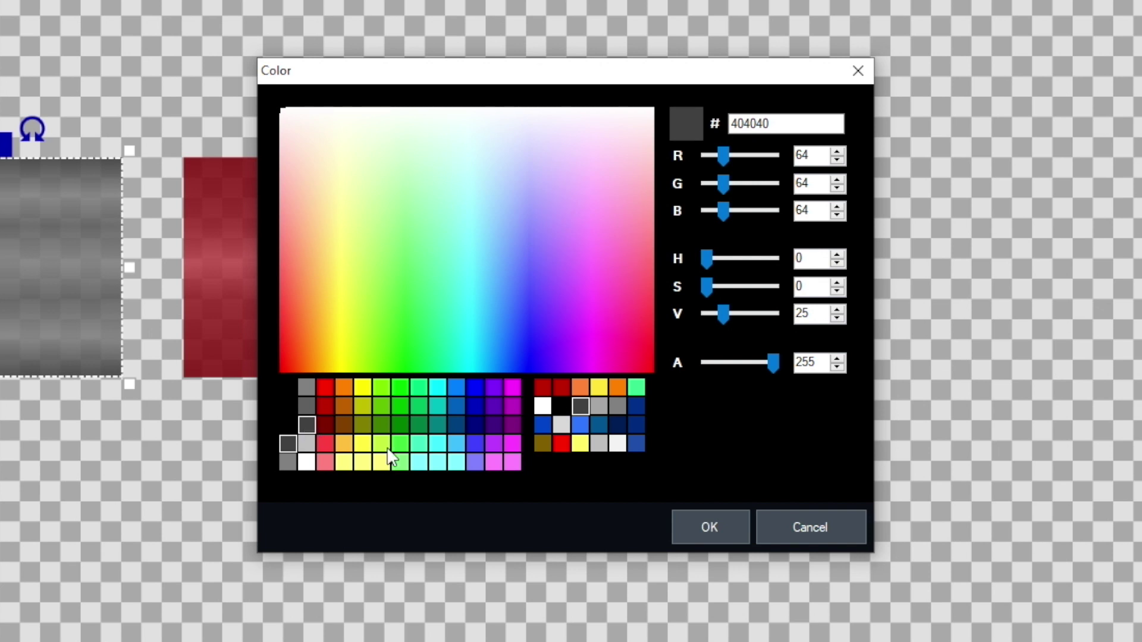
pyautogui.click(727, 526)
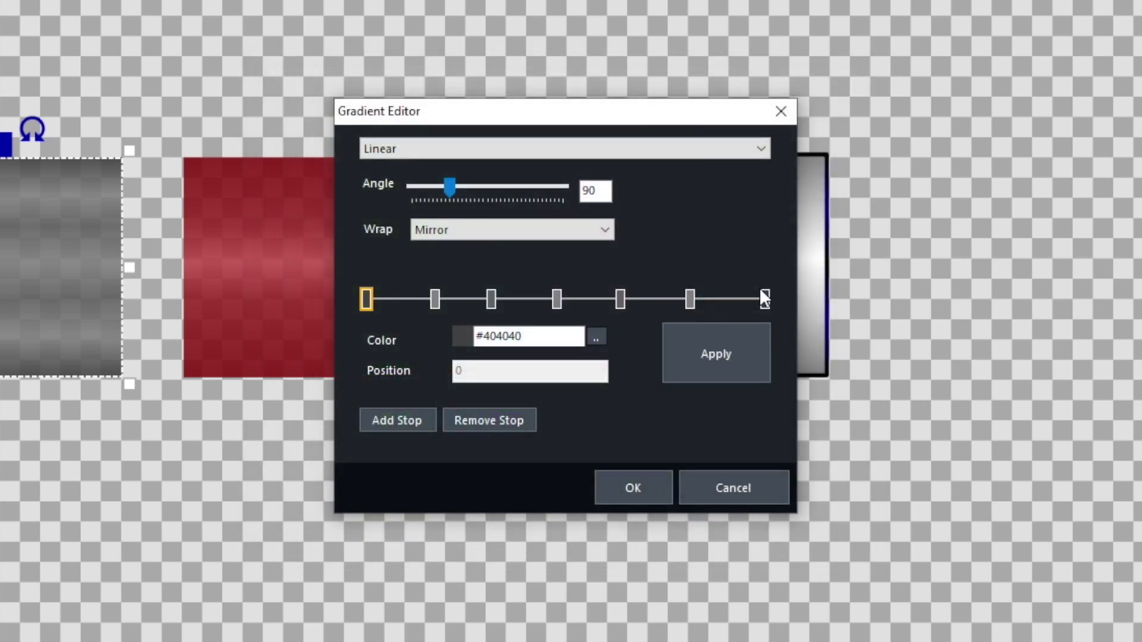
pyautogui.click(765, 300)
pyautogui.click(597, 337)
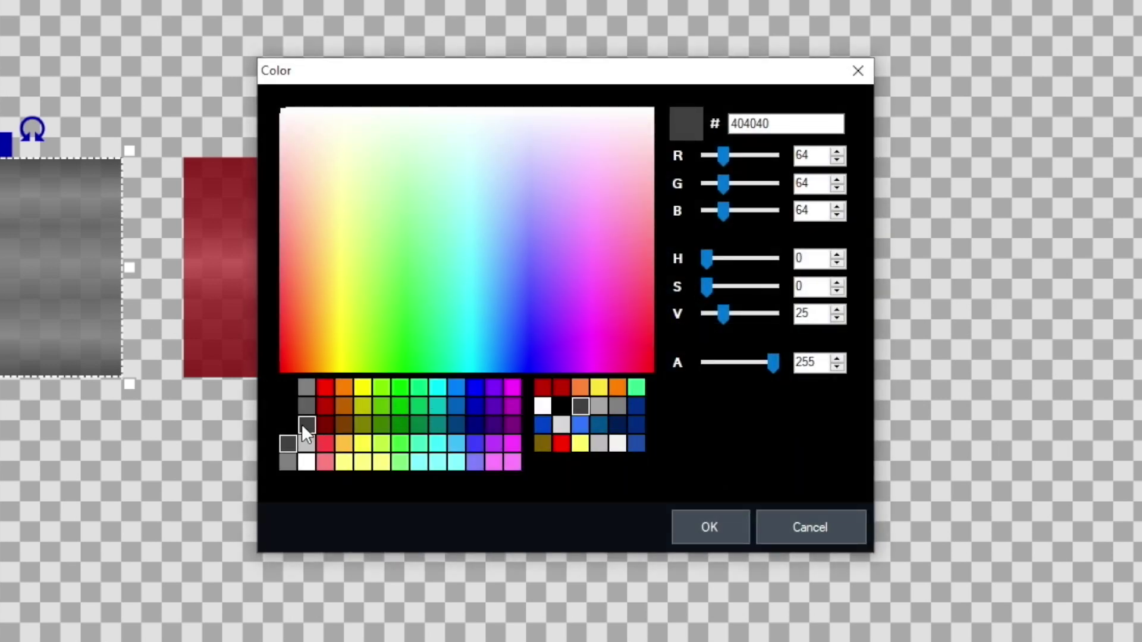
pyautogui.click(726, 530)
# Step: Set the second and second-to-last gradient stops to medium grey #808080
pyautogui.click(435, 300)
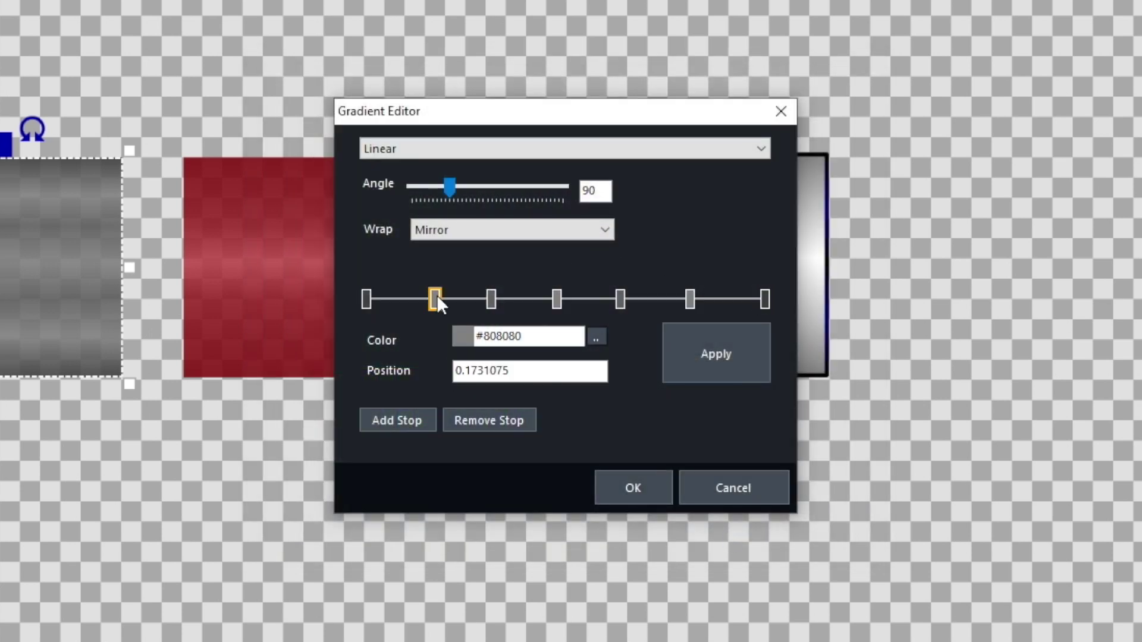
pyautogui.click(597, 337)
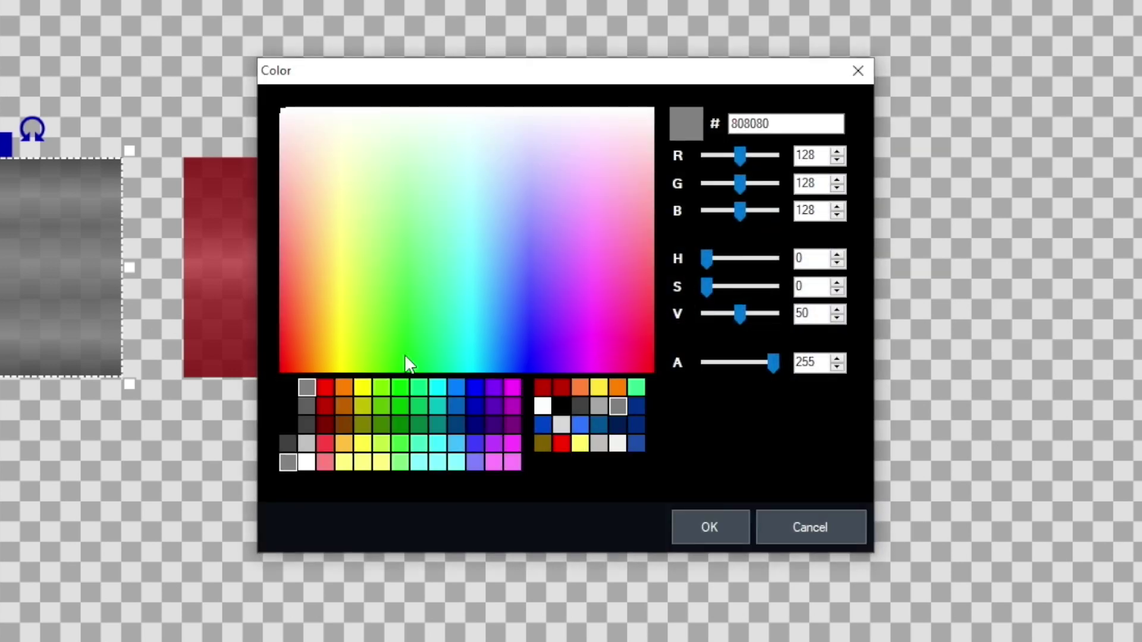
pyautogui.click(307, 387)
pyautogui.click(709, 526)
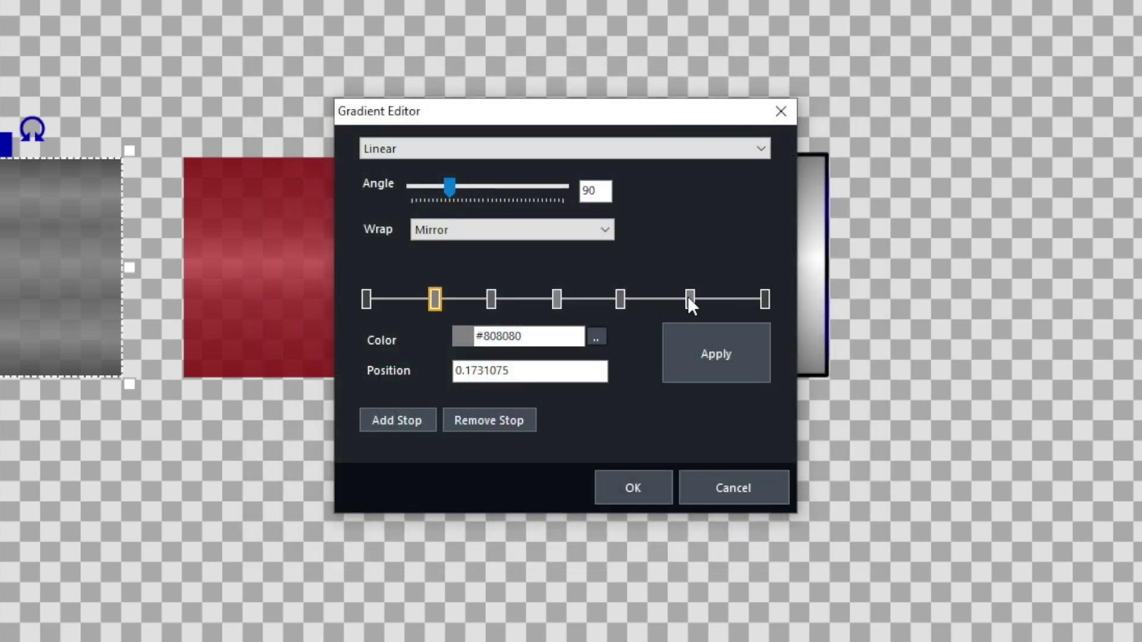
pyautogui.click(689, 299)
pyautogui.click(597, 338)
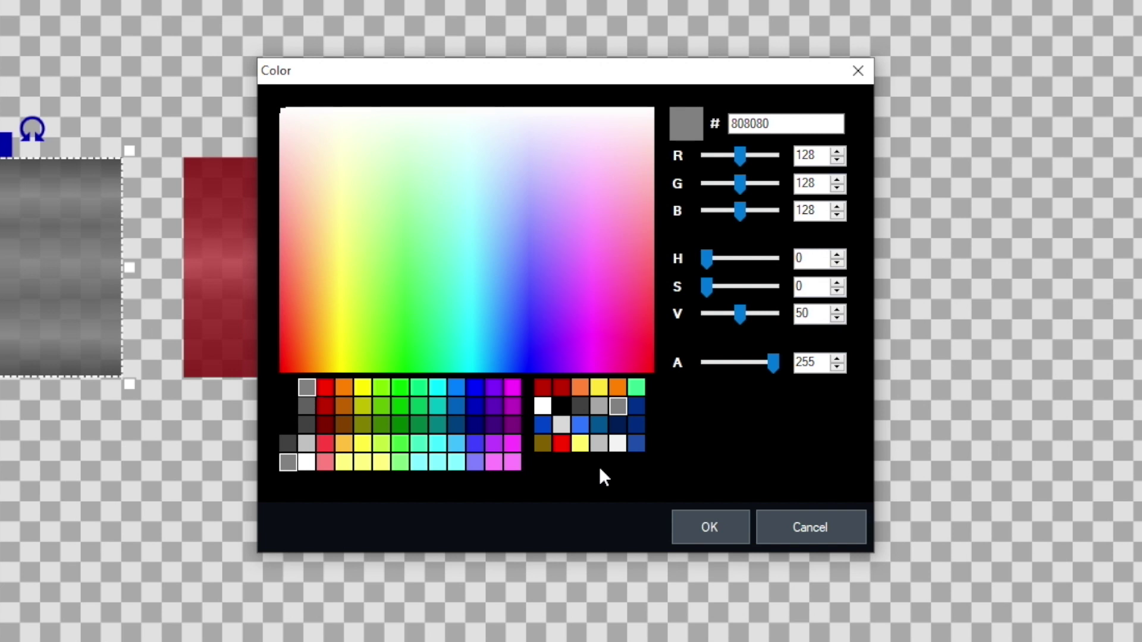
pyautogui.click(721, 528)
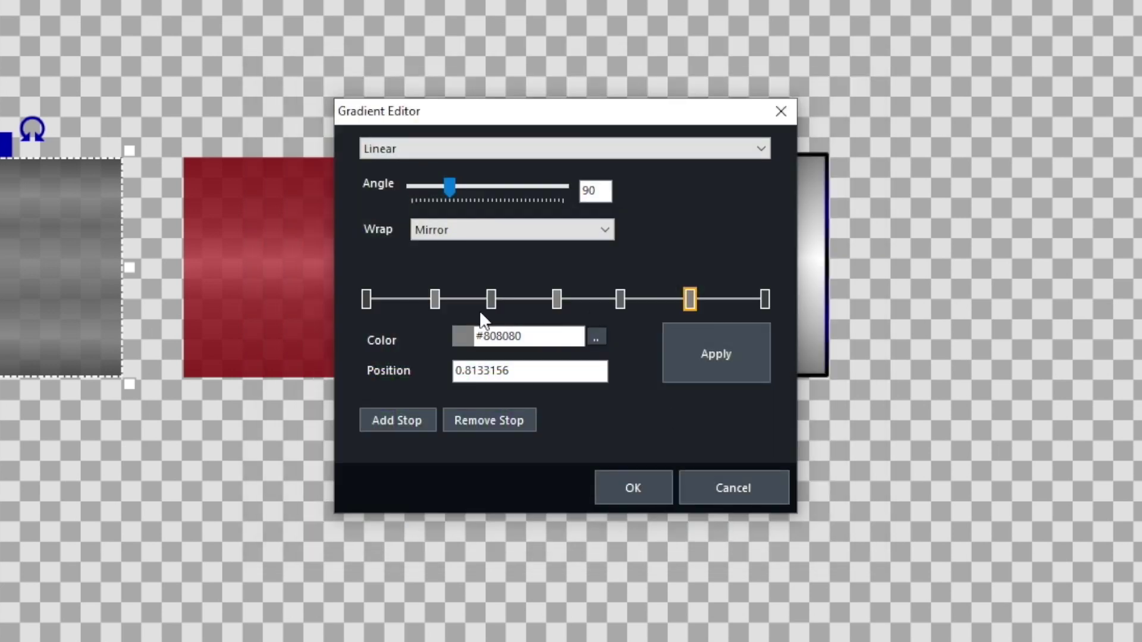
# Step: Set the third and fifth gradient stops, on either side of the middle one, to grey #606060
pyautogui.click(491, 300)
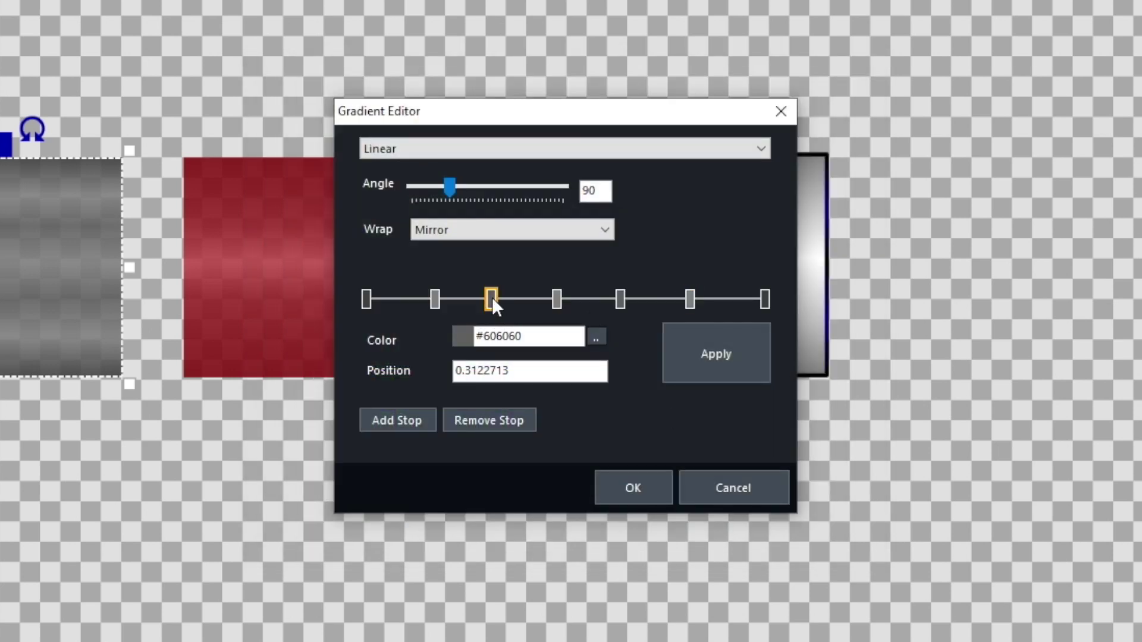
pyautogui.click(597, 336)
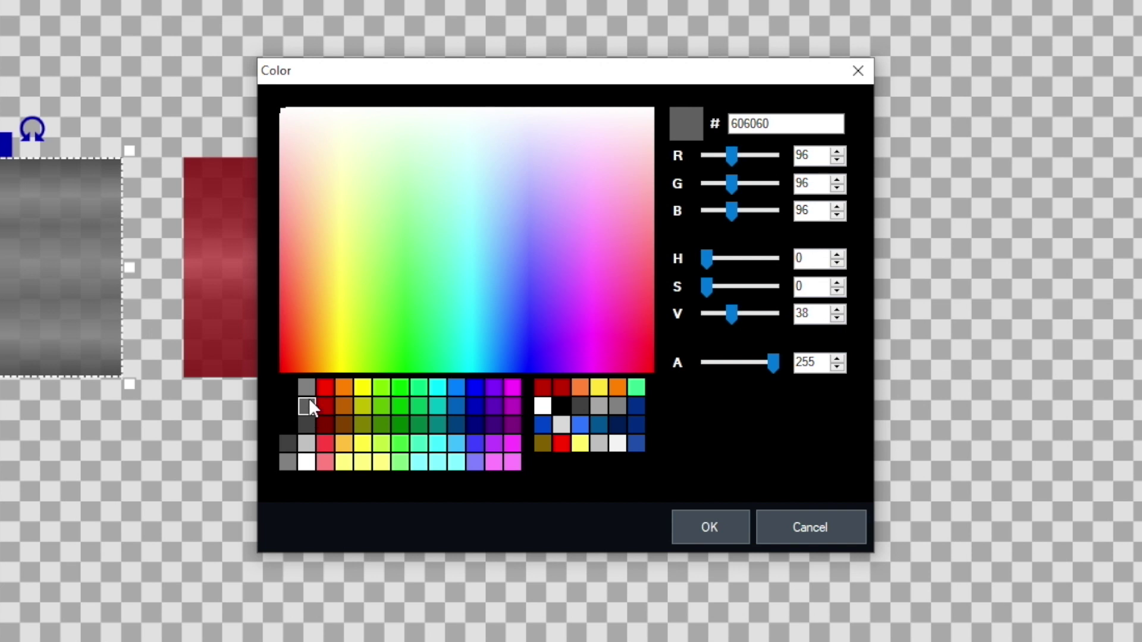
pyautogui.click(701, 527)
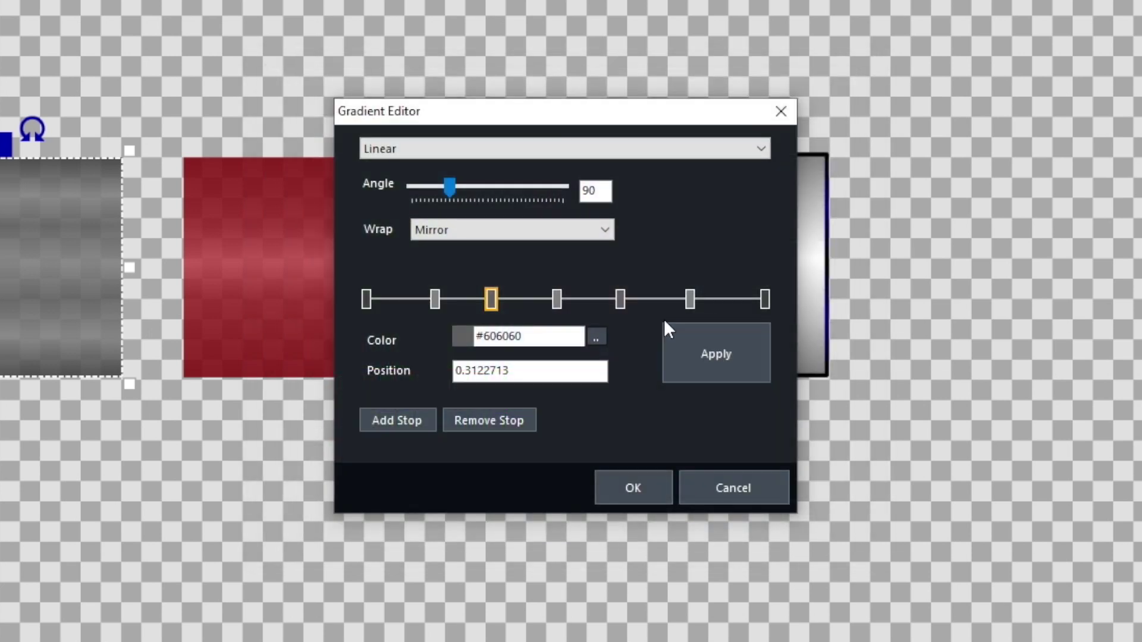
pyautogui.click(620, 299)
pyautogui.click(596, 337)
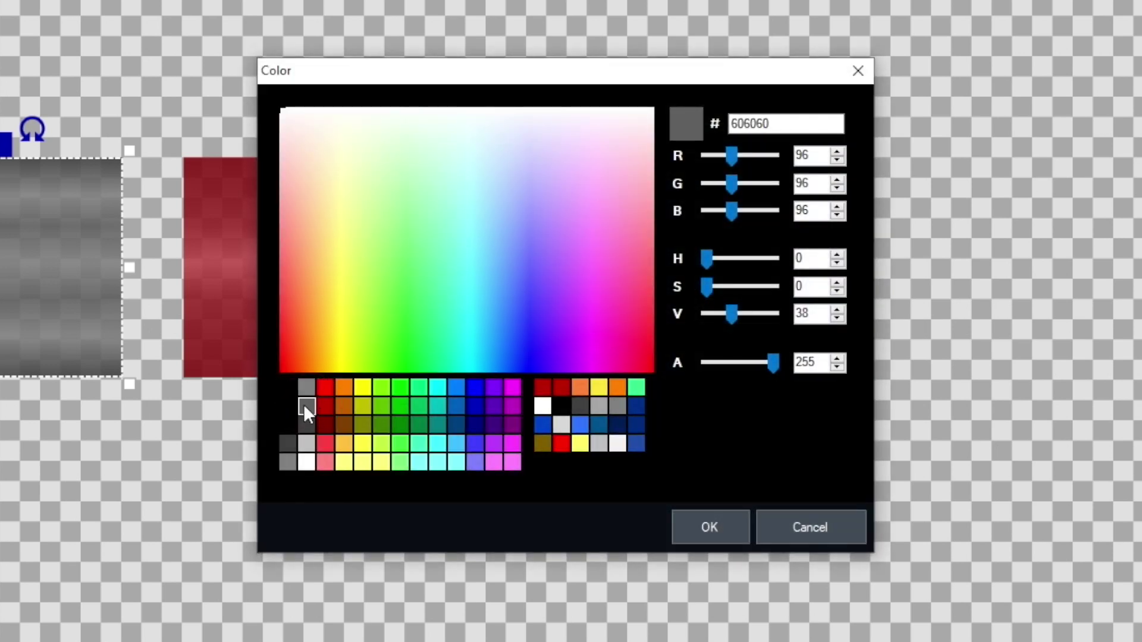
pyautogui.click(715, 522)
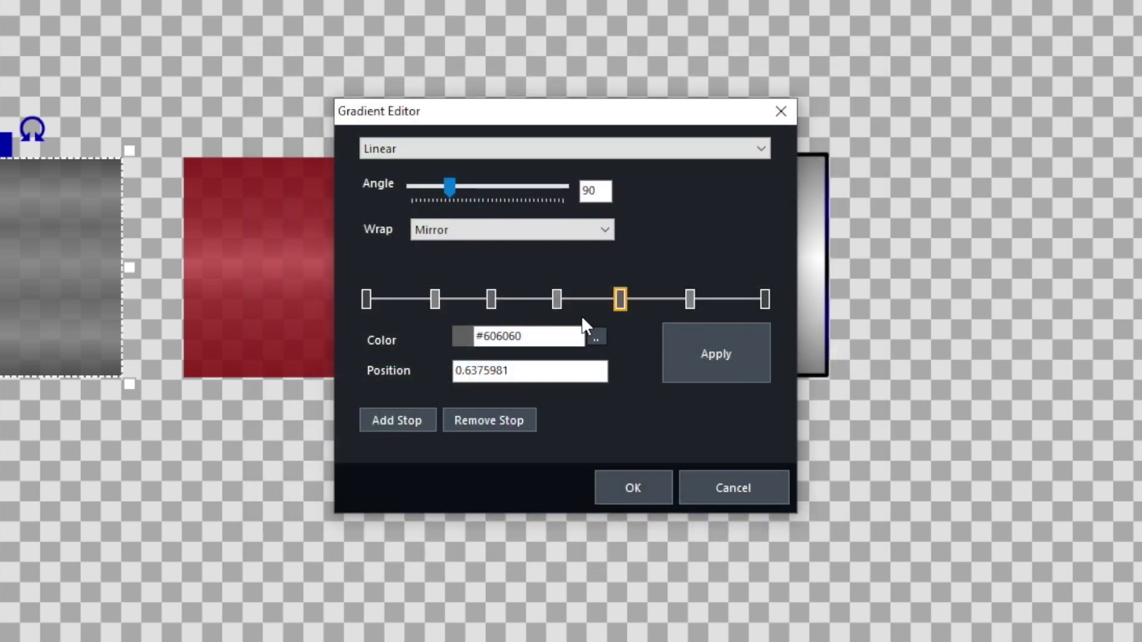
# Step: Set the middle gradient stop's colour to medium grey #808080
pyautogui.click(557, 299)
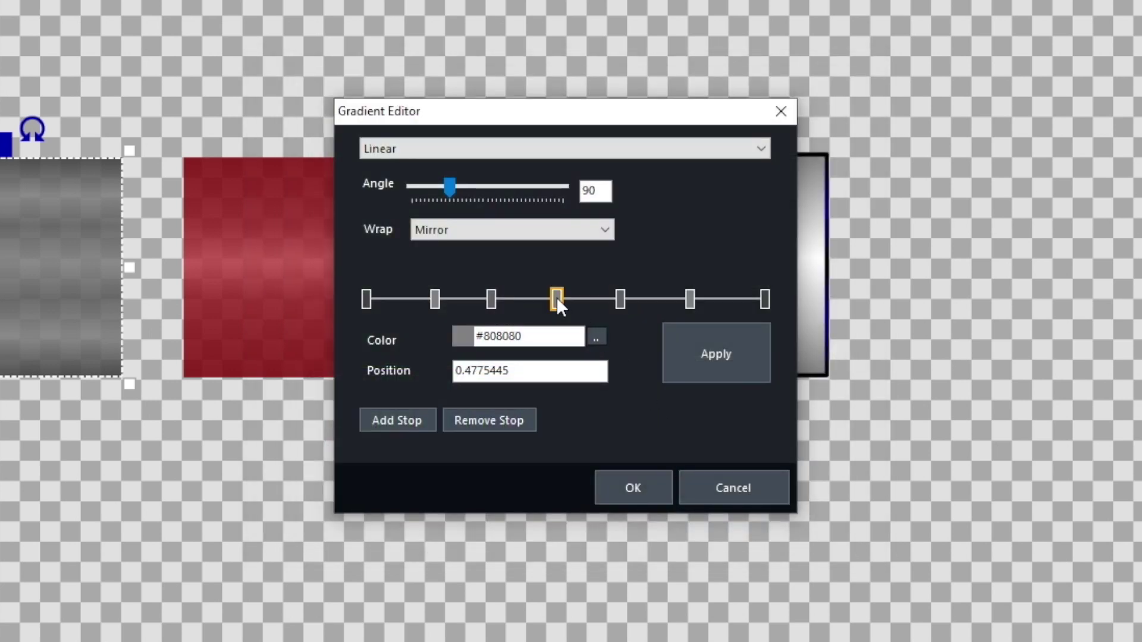
pyautogui.click(597, 336)
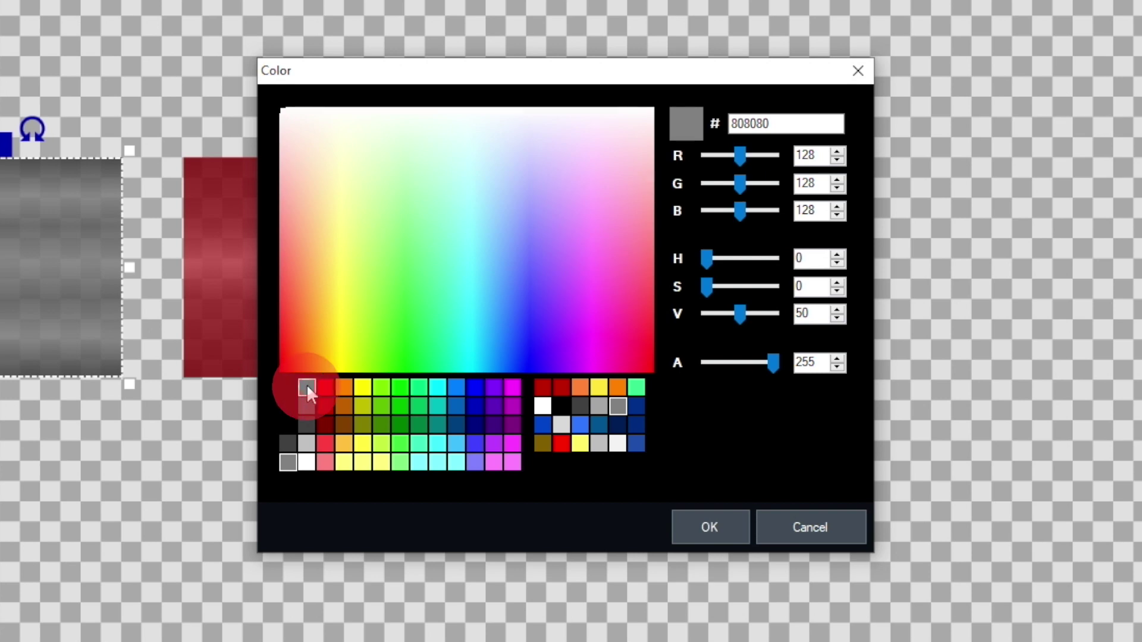
pyautogui.click(715, 523)
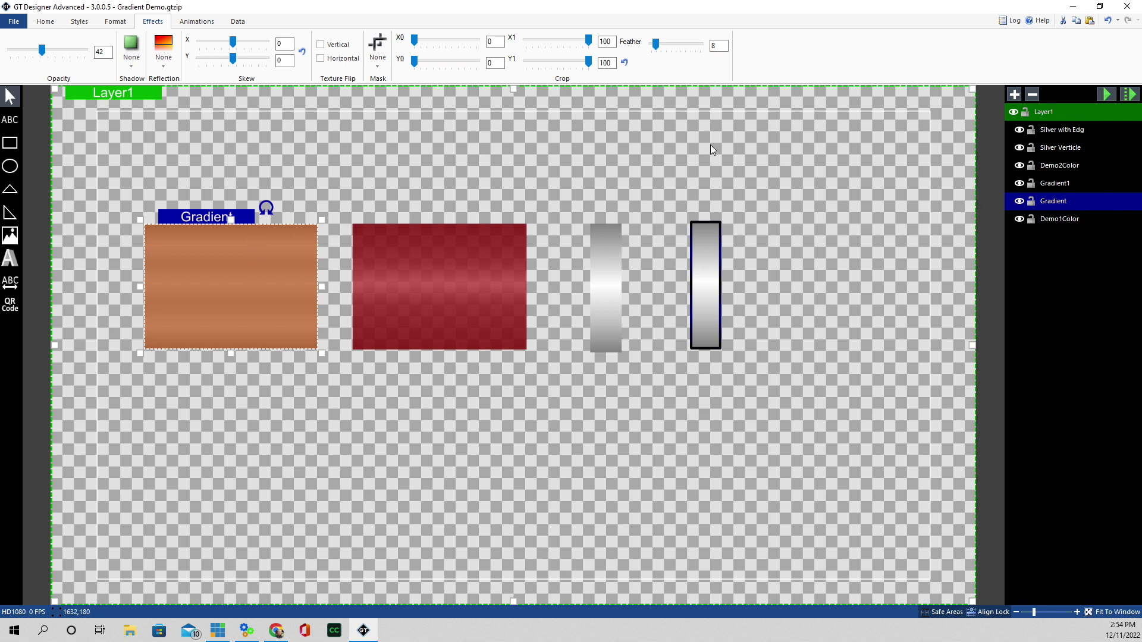
# Step: Compare the opacity and mask settings of the Demo1Color and Gradient shapes
pyautogui.click(1054, 219)
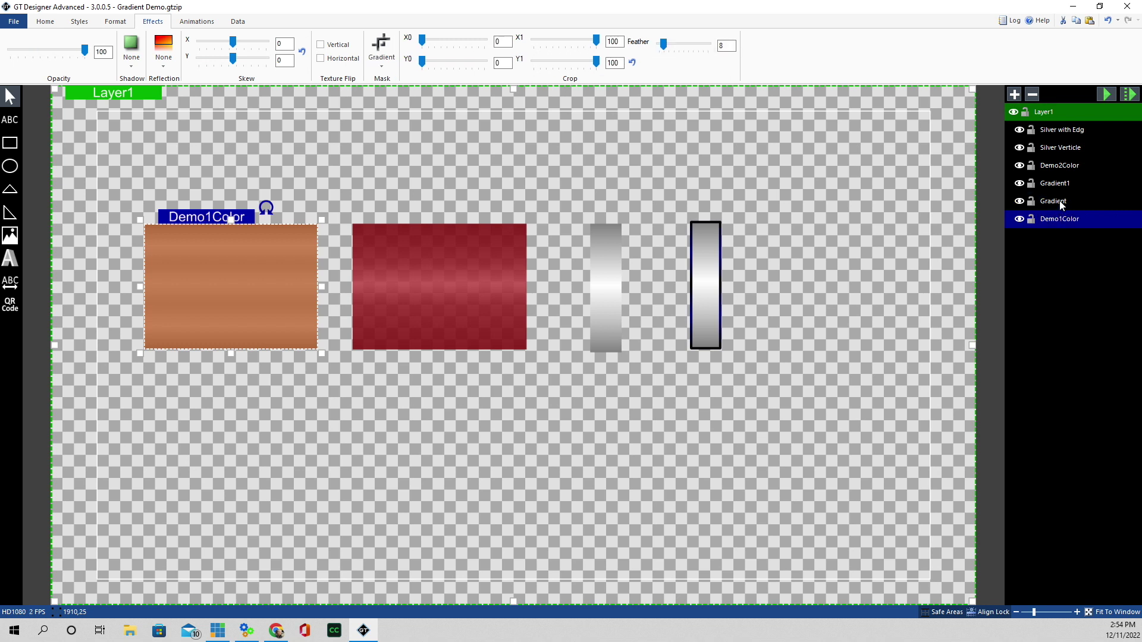
pyautogui.click(1060, 201)
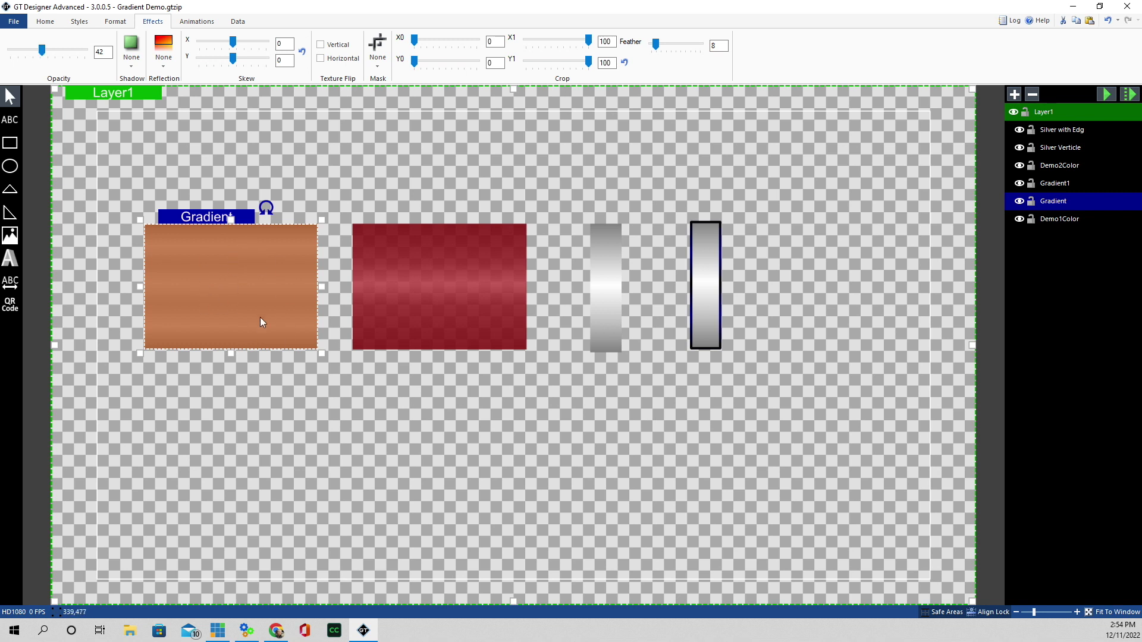
# Step: Hide the Demo2Color layer and open the gradient fill of the Gradient1 shape for editing
pyautogui.click(446, 272)
pyautogui.click(459, 252)
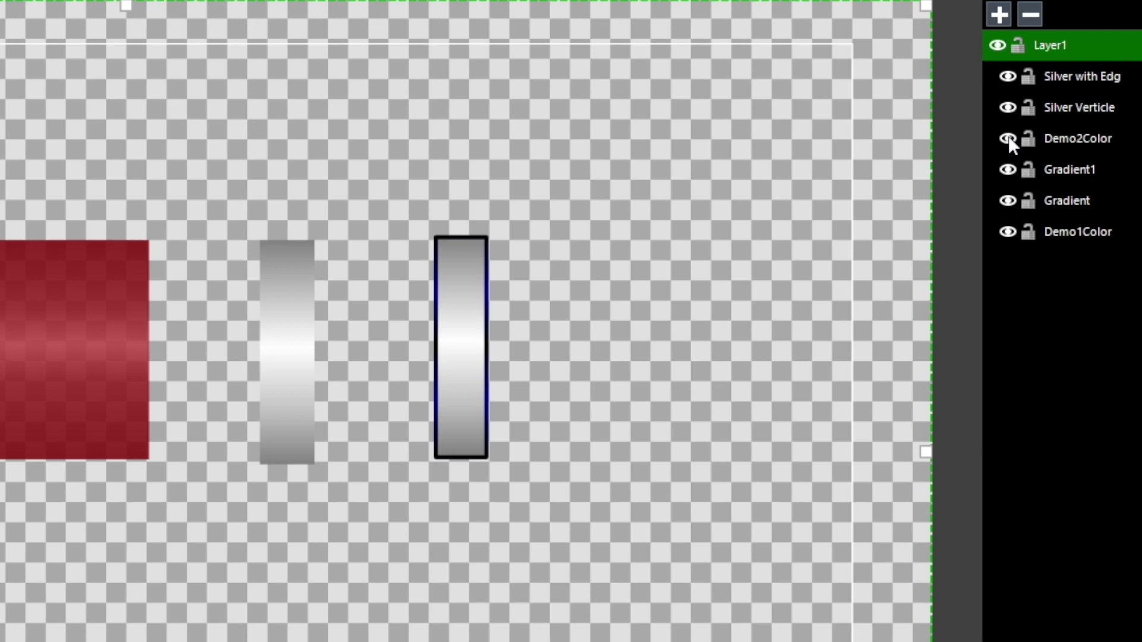
pyautogui.click(1020, 167)
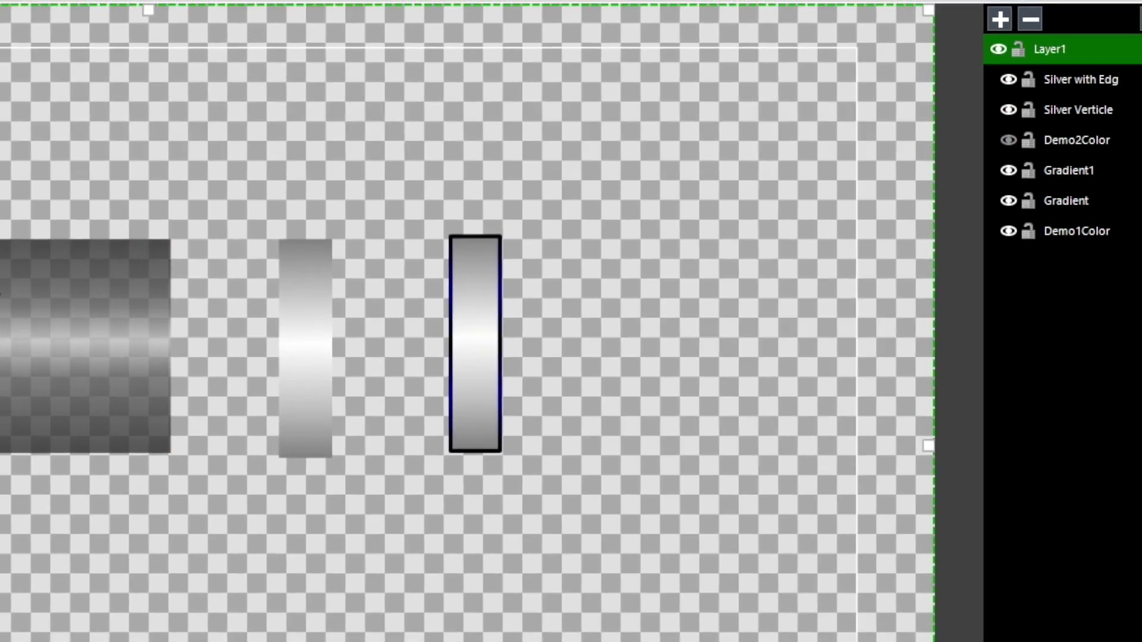
pyautogui.click(1069, 170)
pyautogui.click(342, 59)
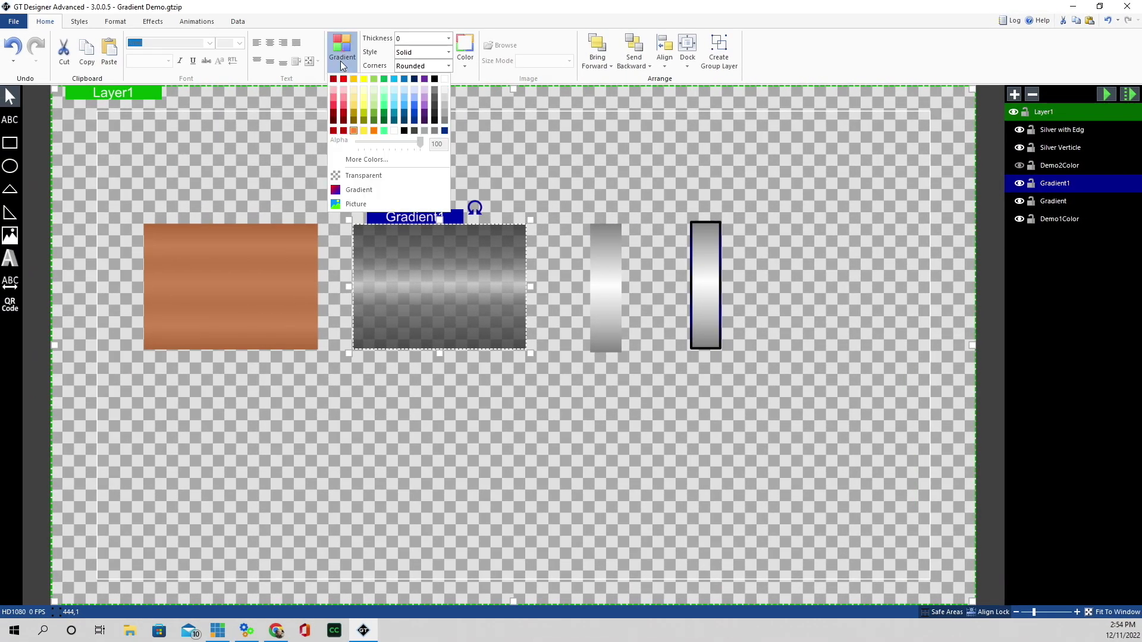
pyautogui.click(355, 191)
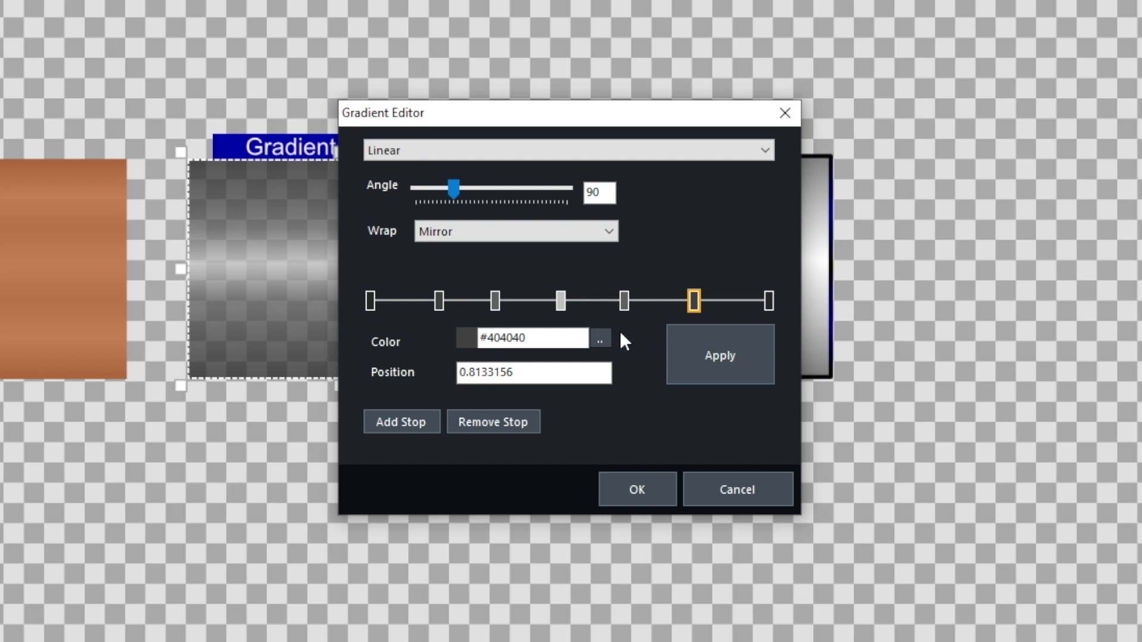
pyautogui.click(404, 421)
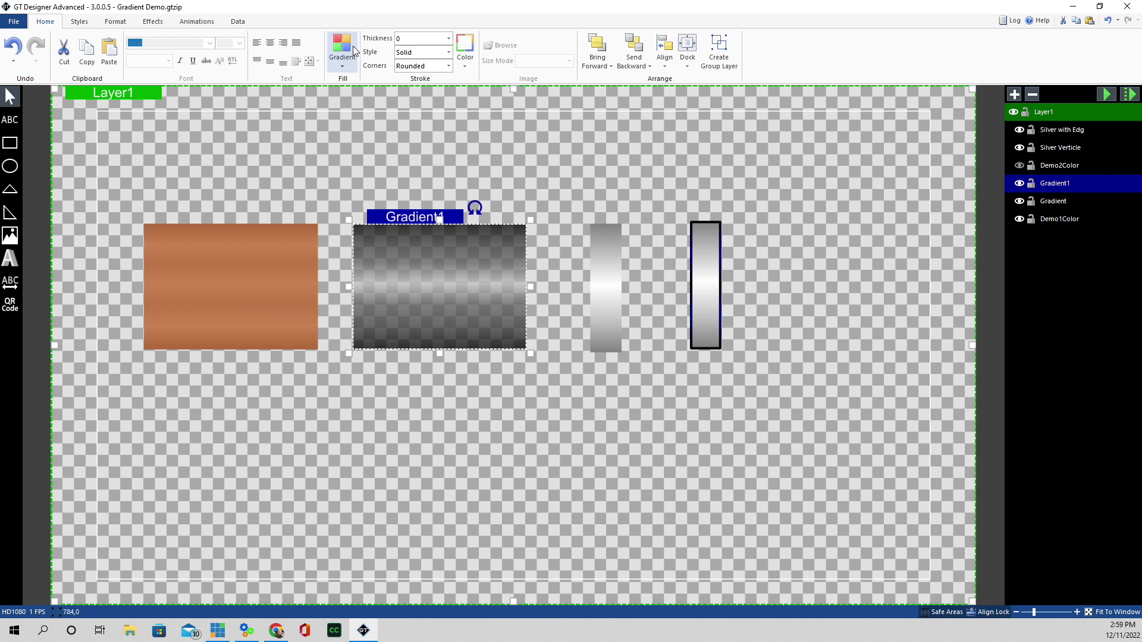
# Step: Open the gradient fill of the Gradient1 shape and check the colours of its first and last stops
pyautogui.click(341, 65)
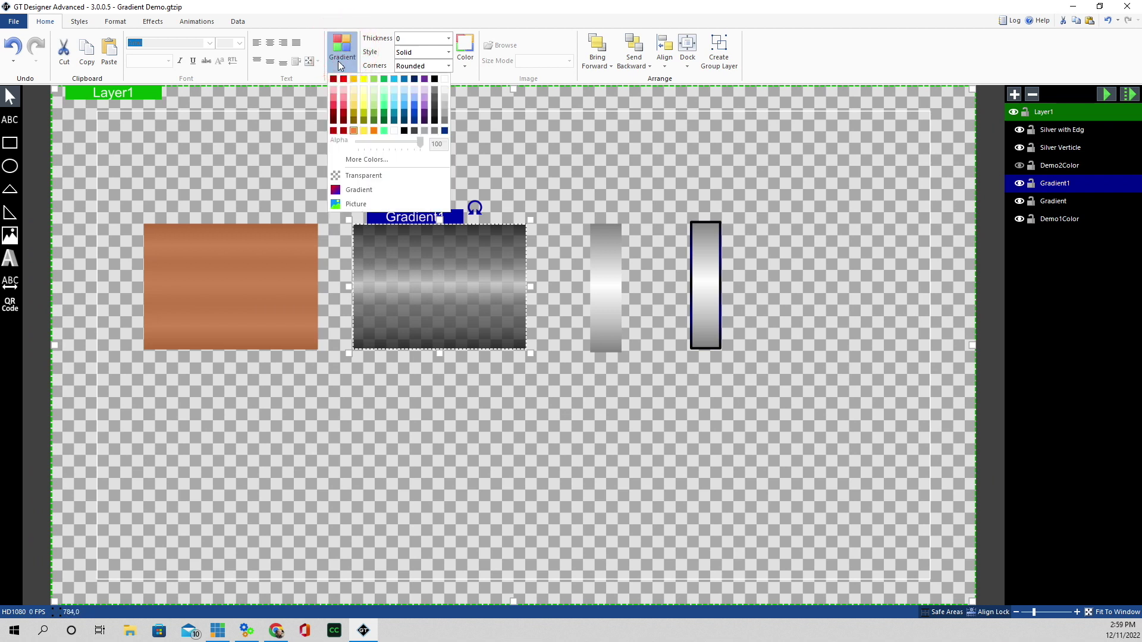
pyautogui.click(364, 190)
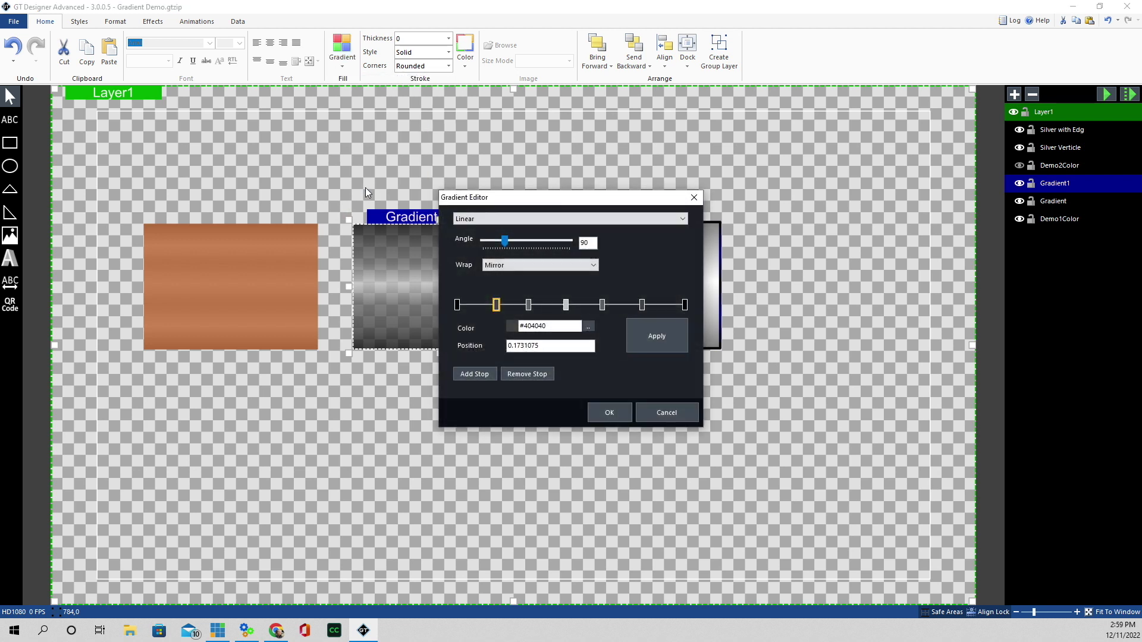
pyautogui.click(457, 305)
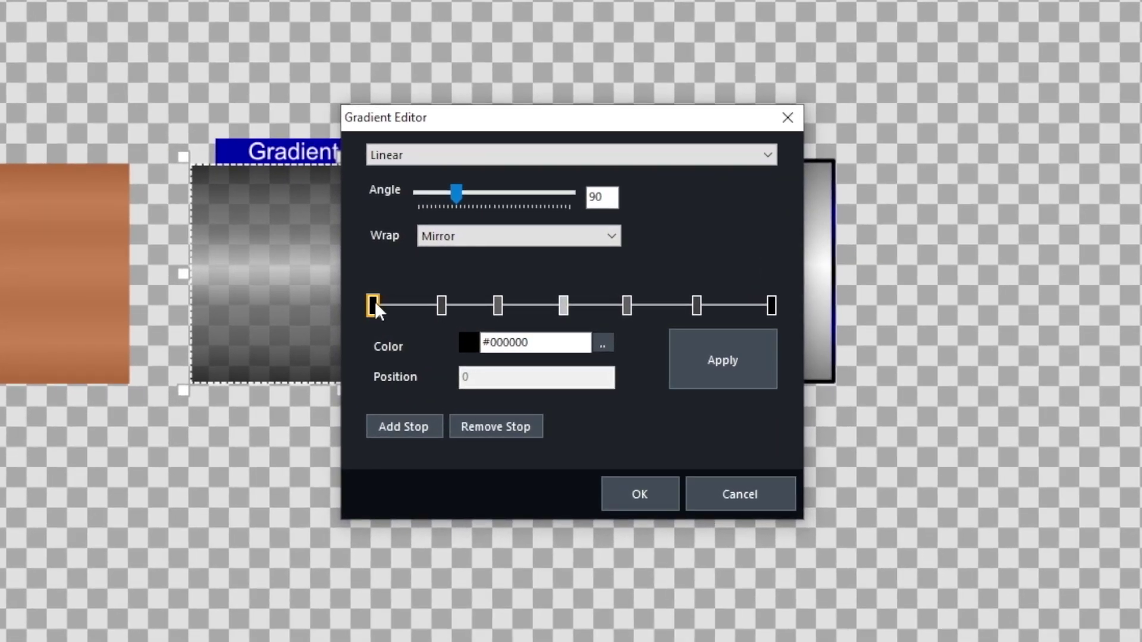
pyautogui.click(773, 306)
pyautogui.click(602, 342)
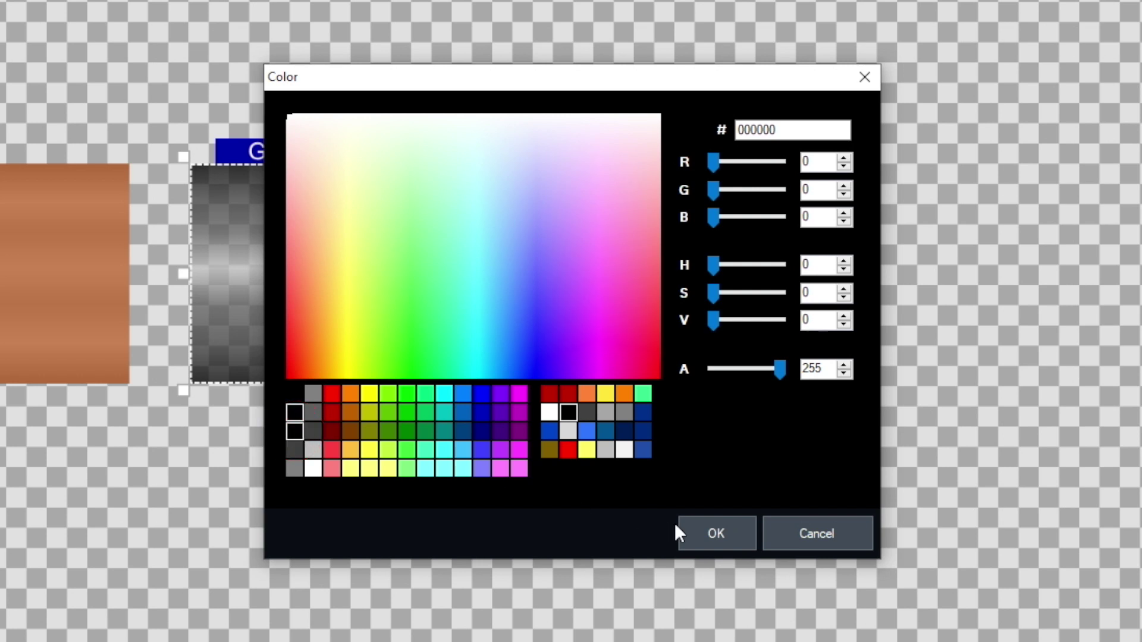
pyautogui.click(741, 537)
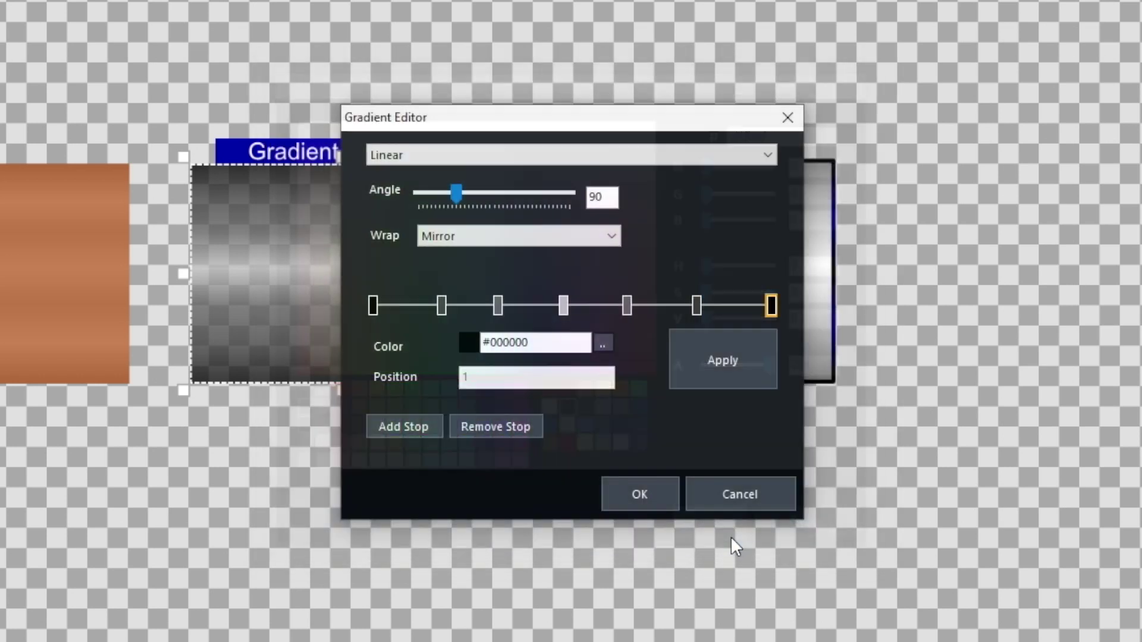
# Step: Check the colours of the second and sixth, and the third and fifth gradient stops of the Gradient1 fill
pyautogui.click(441, 305)
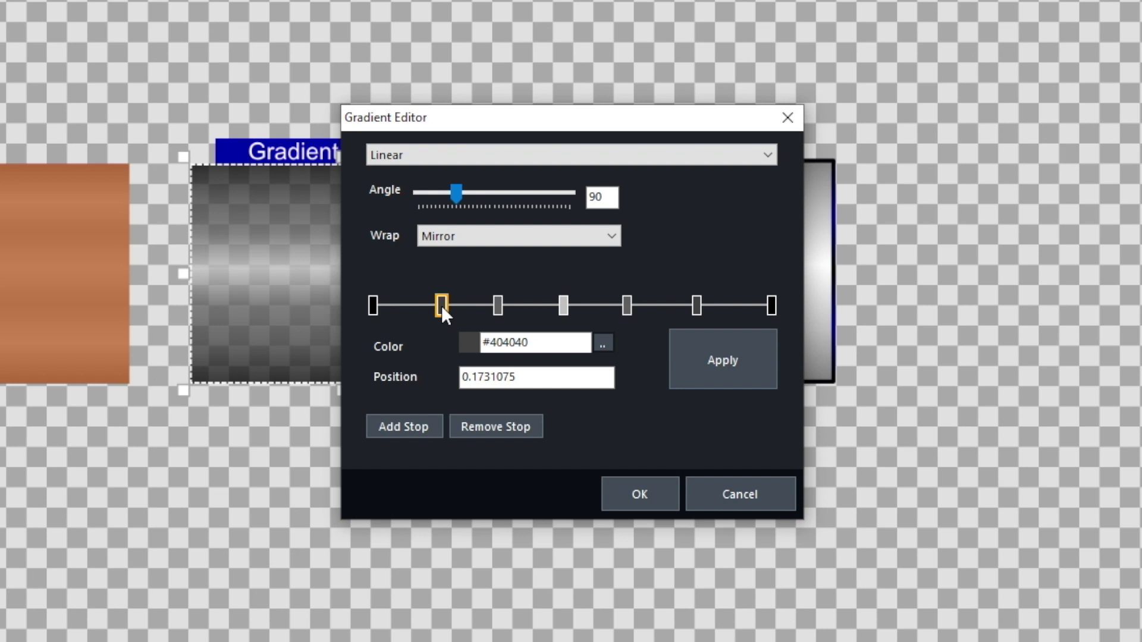
pyautogui.click(698, 305)
pyautogui.click(603, 344)
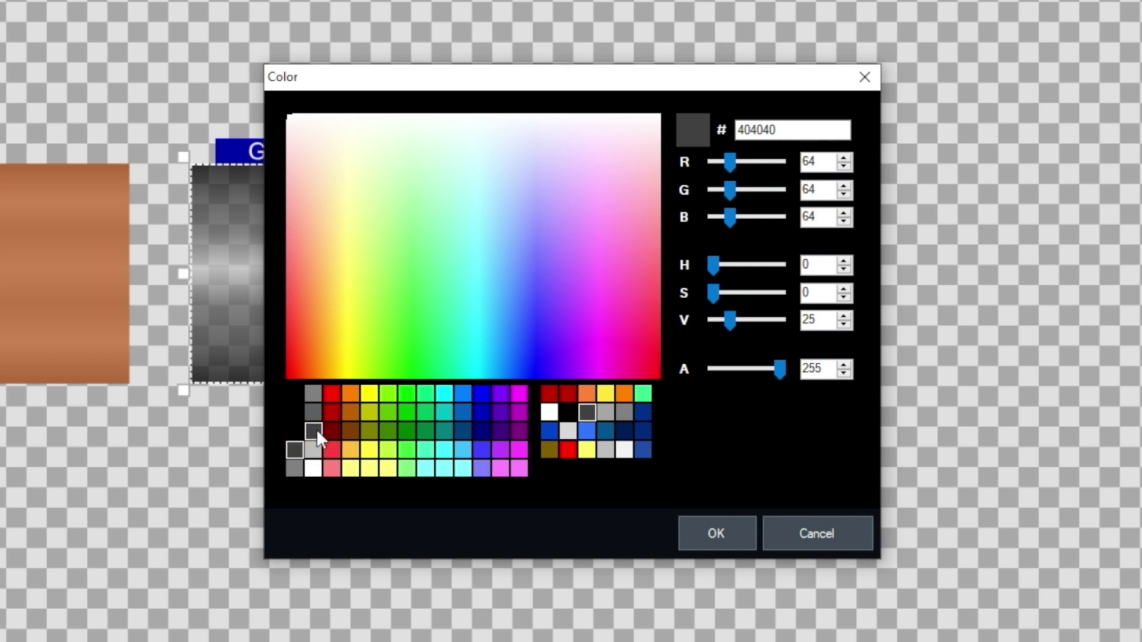
pyautogui.click(746, 539)
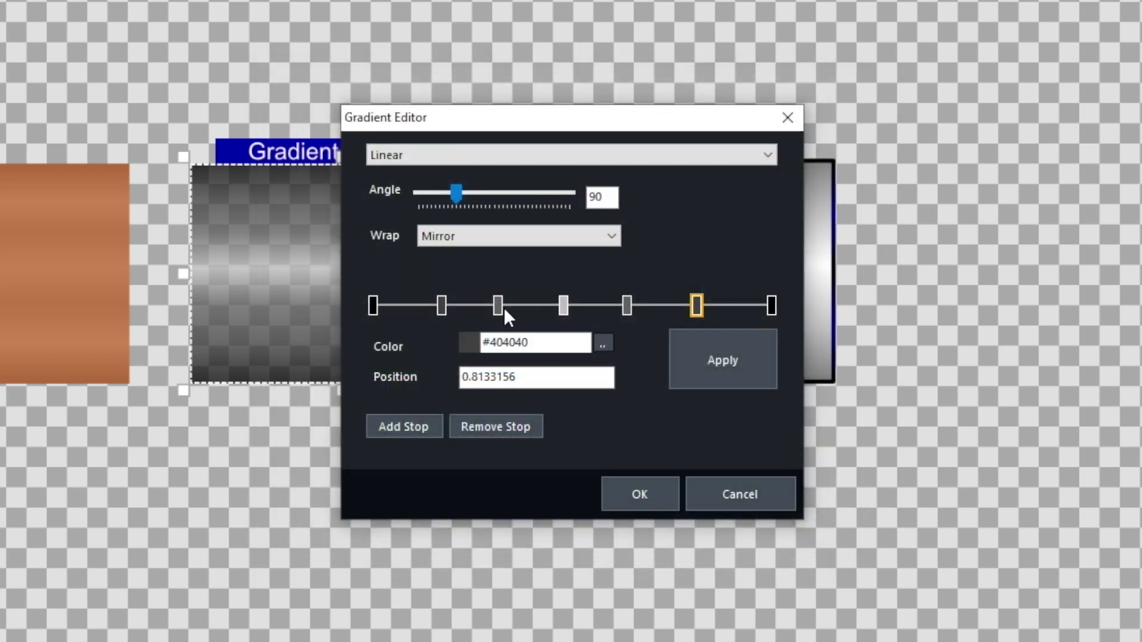
pyautogui.click(497, 304)
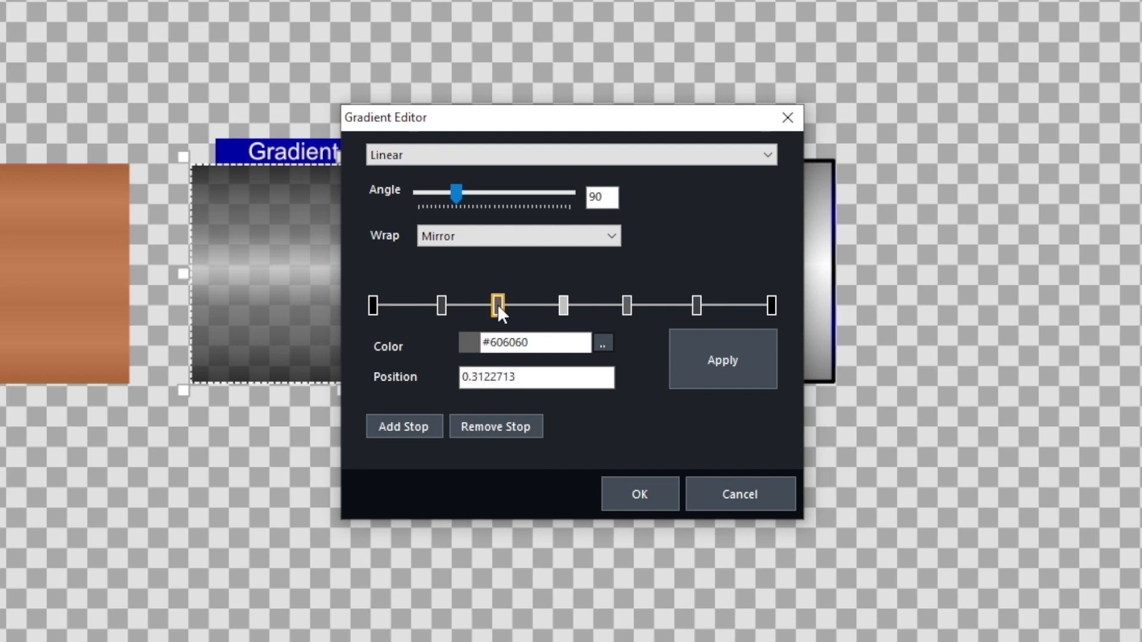
pyautogui.click(625, 304)
pyautogui.click(603, 342)
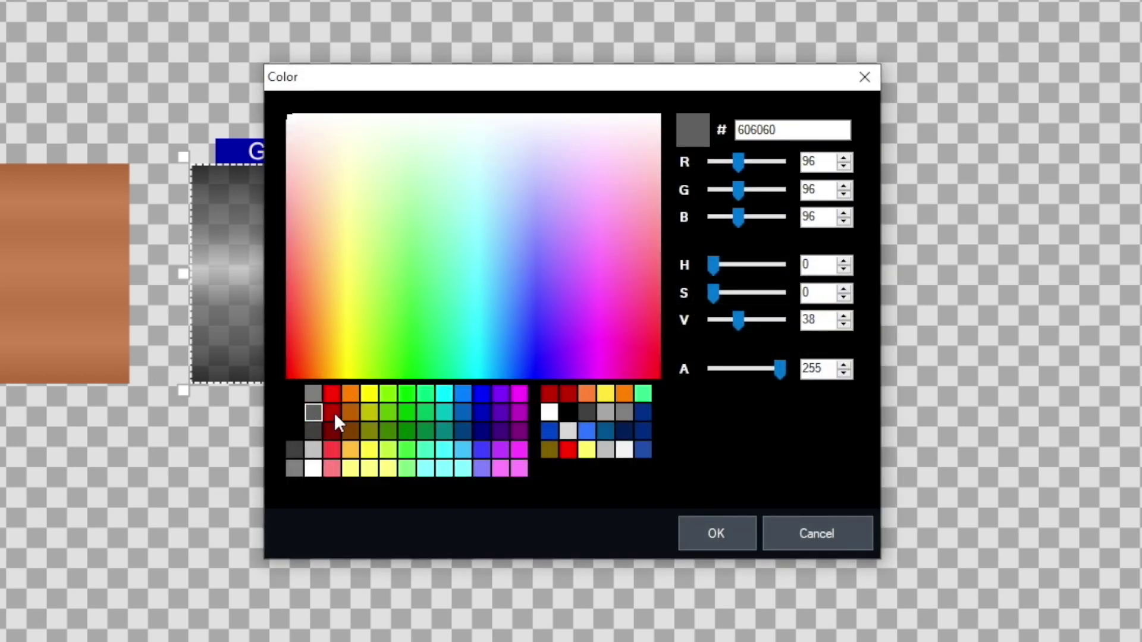
pyautogui.click(731, 528)
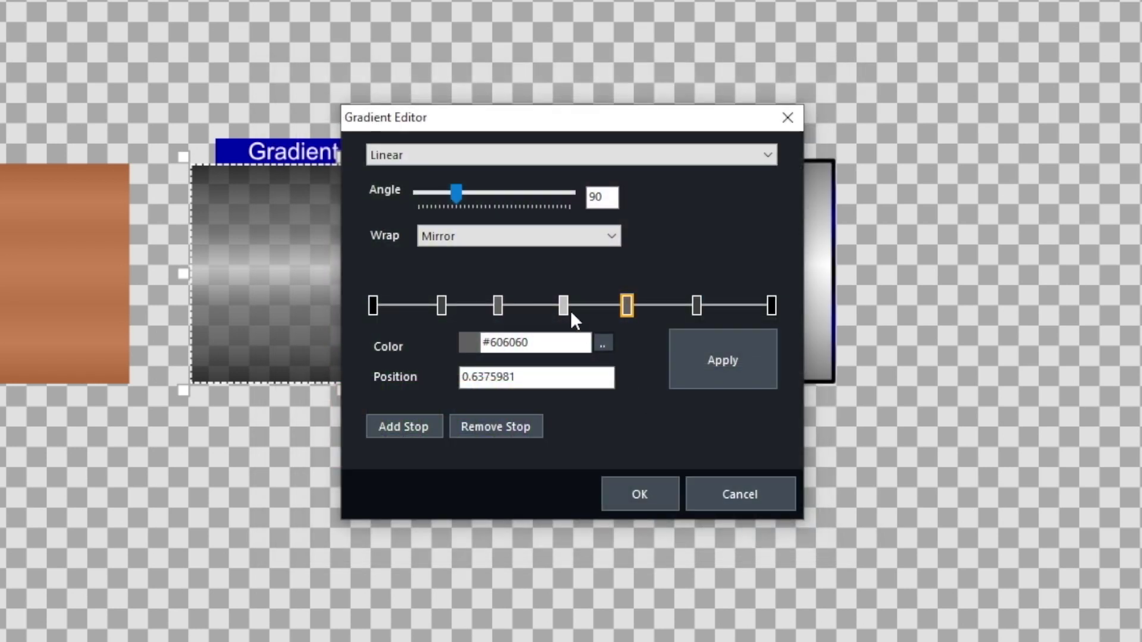
# Step: Set the middle gradient stop of the Gradient1 fill to light grey #C0C0C0 and accept the gradient
pyautogui.click(564, 301)
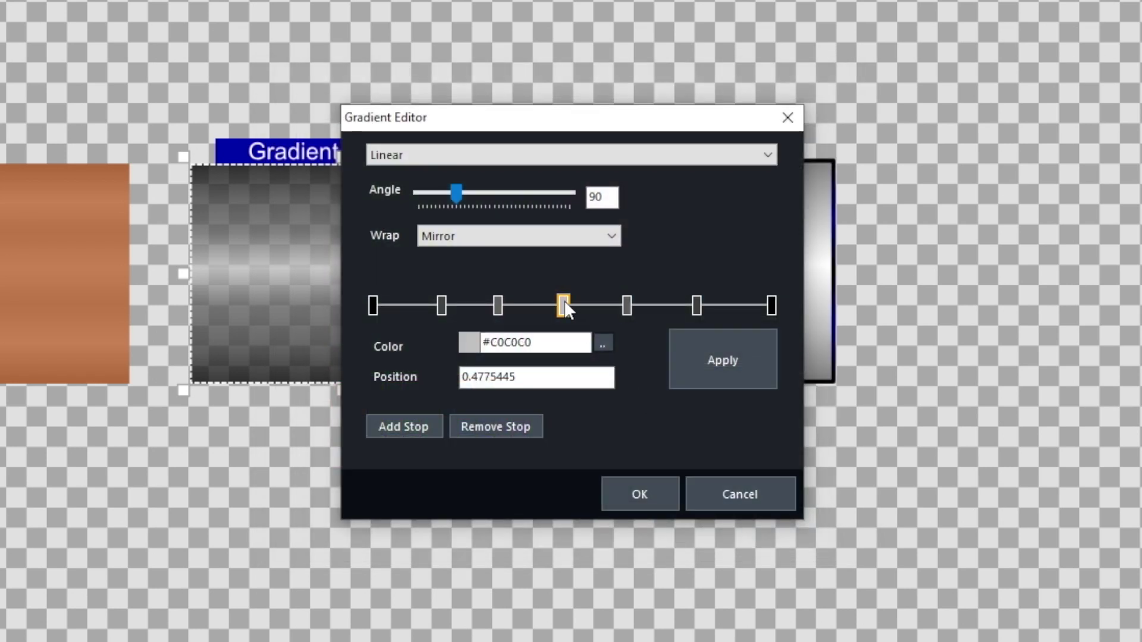
pyautogui.click(602, 341)
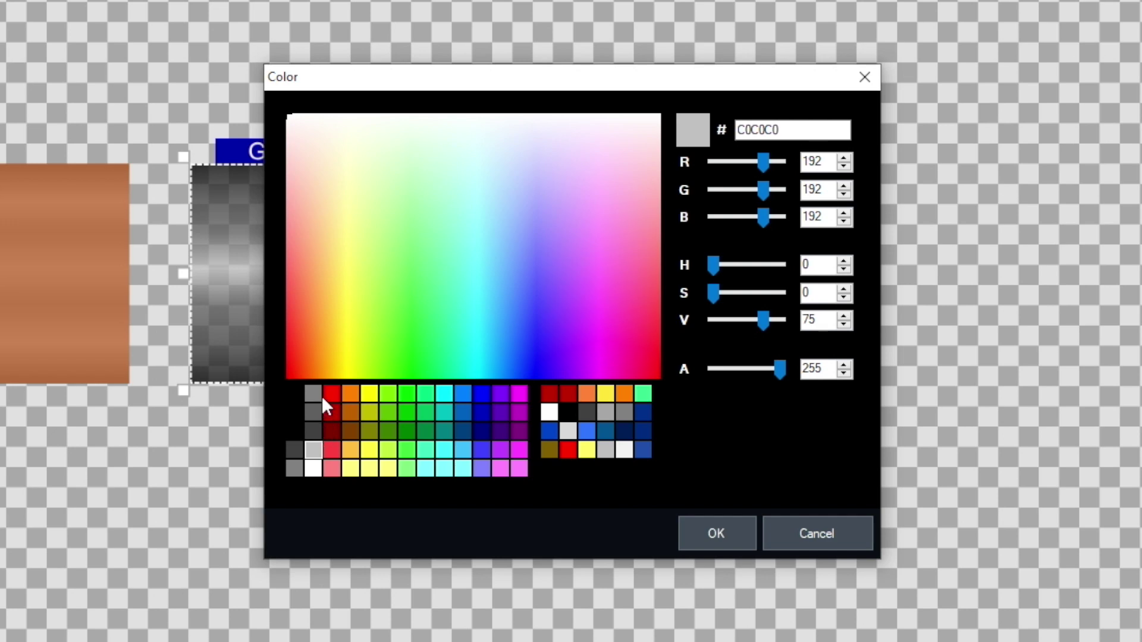
pyautogui.click(314, 452)
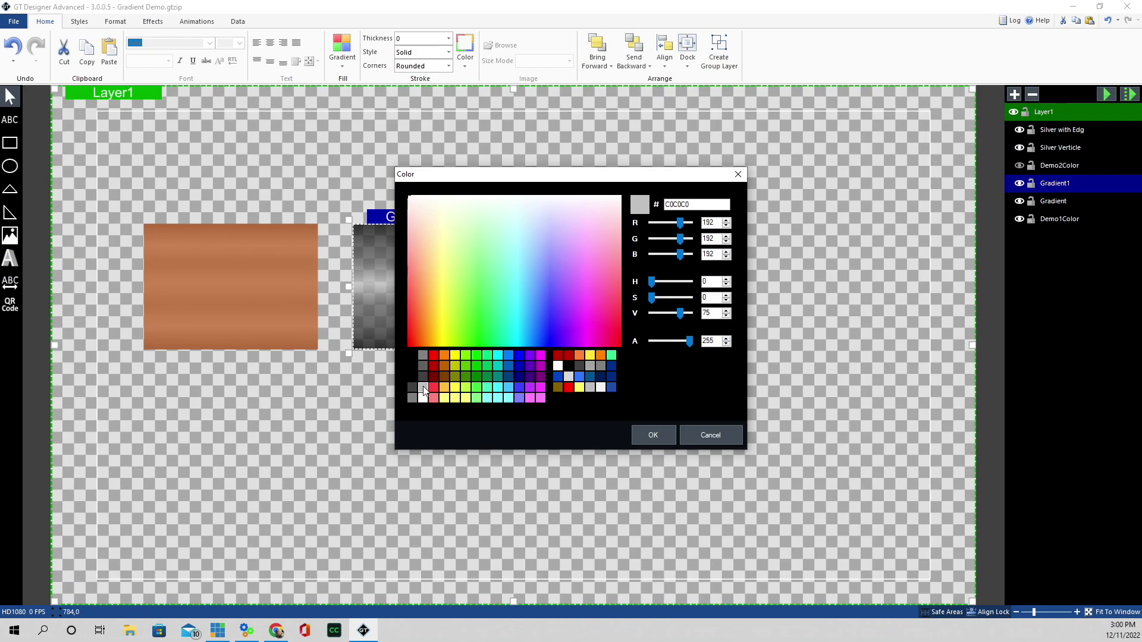
pyautogui.click(653, 435)
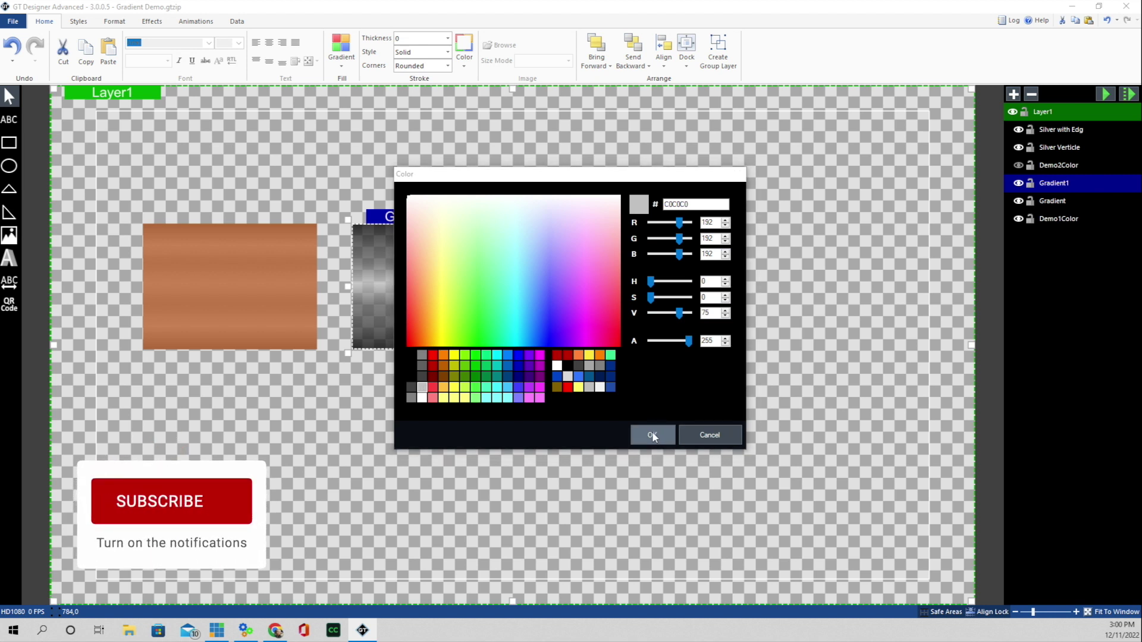
pyautogui.click(616, 412)
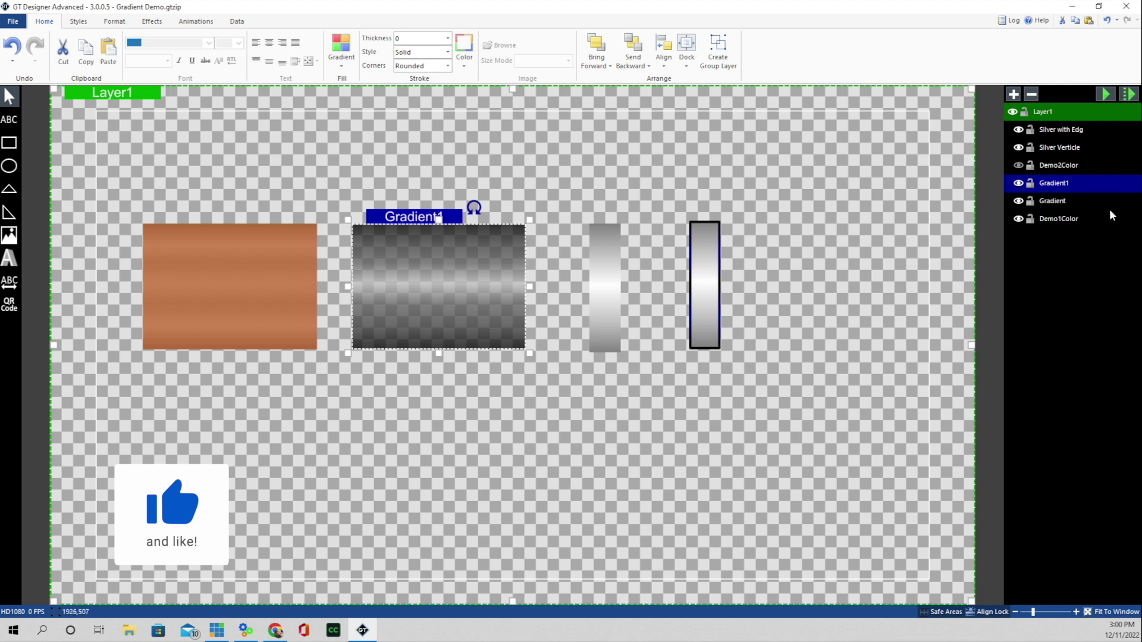
# Step: Make the Demo2Color and Gradient1 layers visible together and check the opacity of Demo2Color
pyautogui.click(1019, 165)
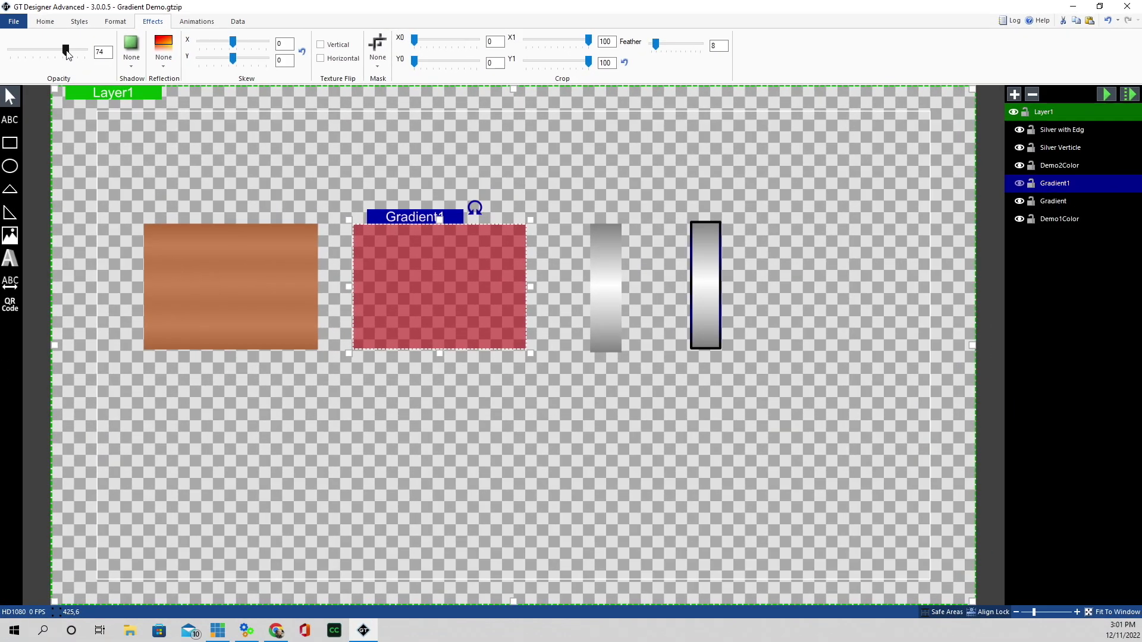
pyautogui.click(1018, 183)
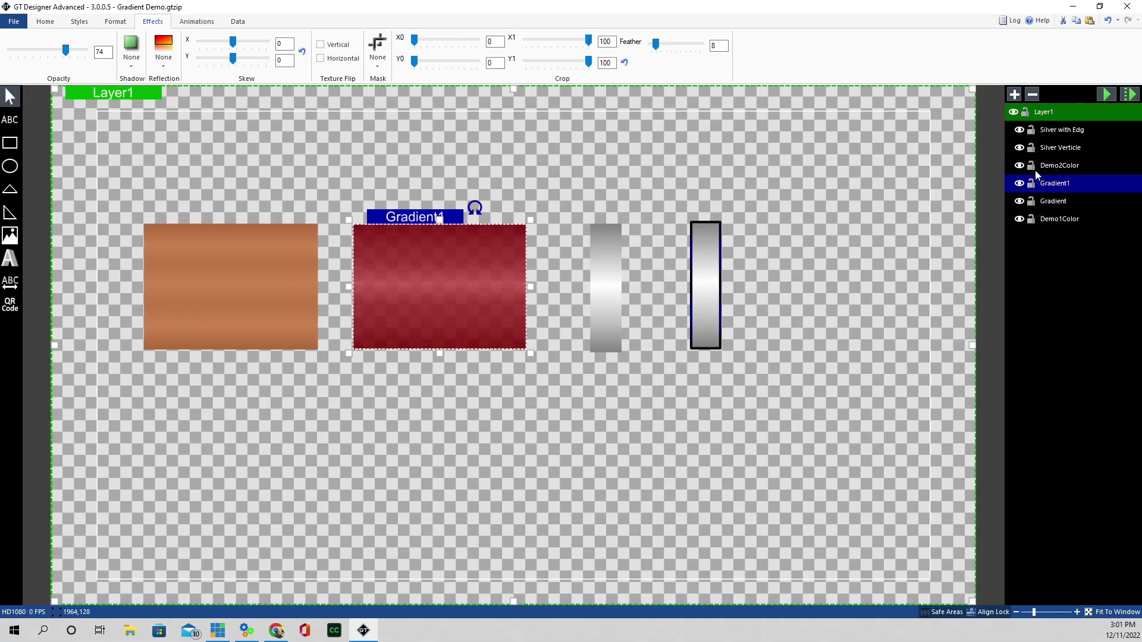
pyautogui.click(1035, 170)
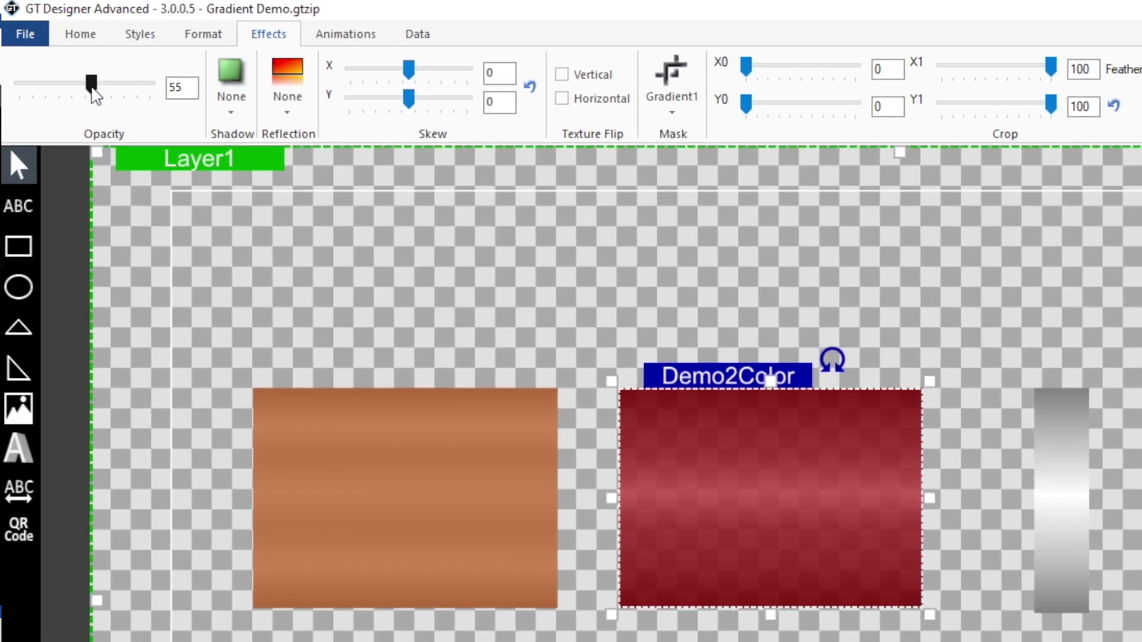
pyautogui.moveTo(93, 95)
pyautogui.mouseDown()
pyautogui.moveTo(165, 90)
pyautogui.moveTo(92, 92)
pyautogui.mouseUp()
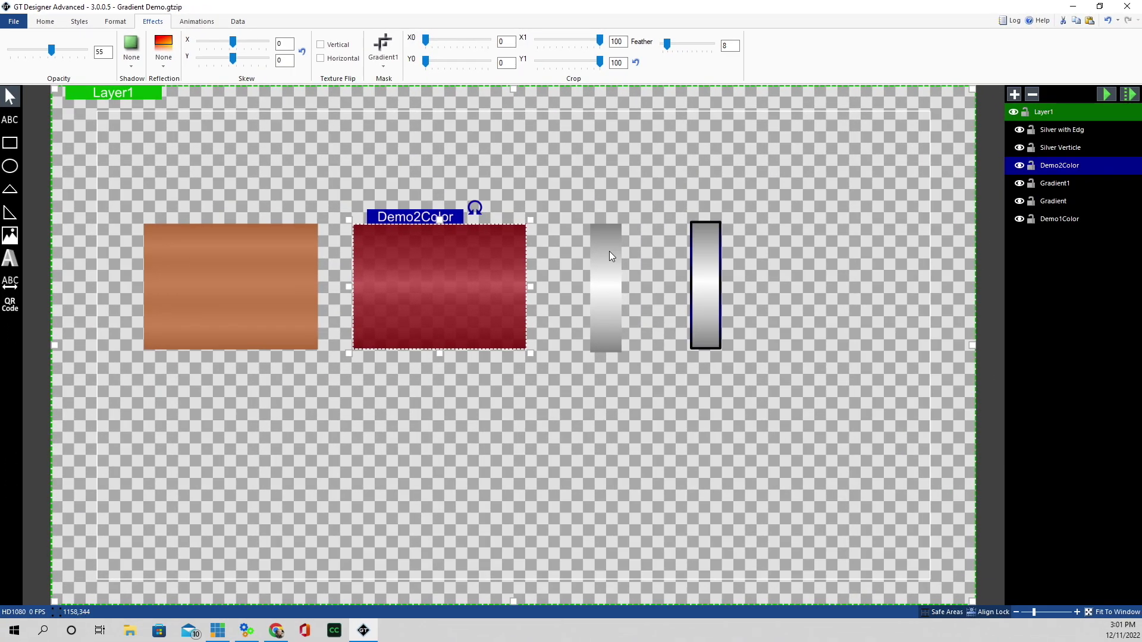
# Step: Open the gradient fill of the Silver Verticle shape and check the colours of its first and last stops
pyautogui.click(610, 254)
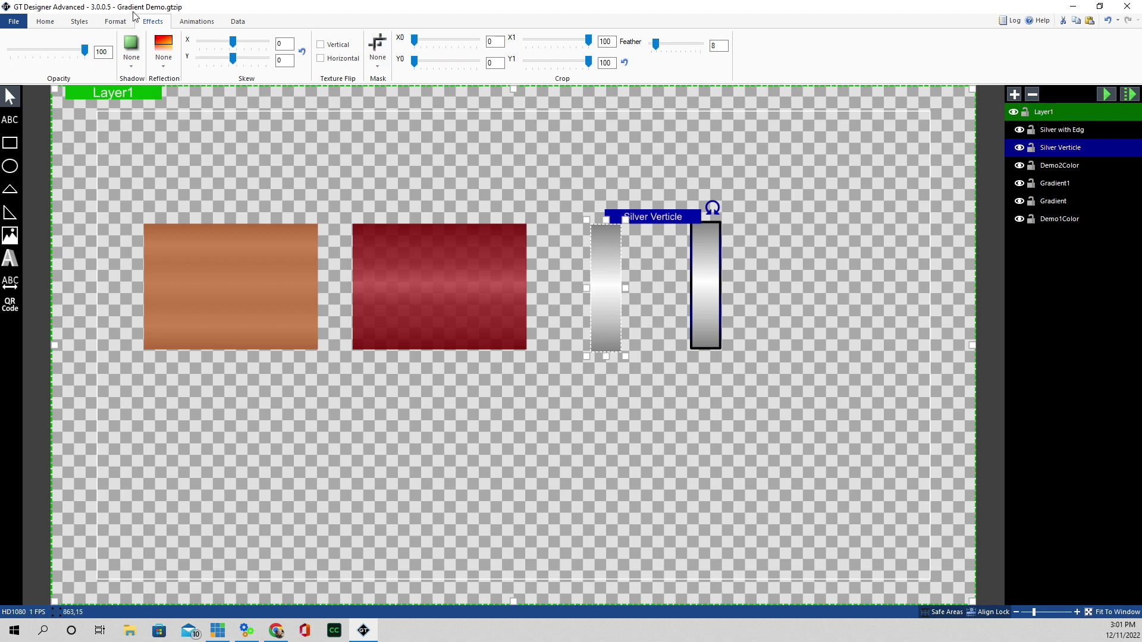
pyautogui.click(46, 23)
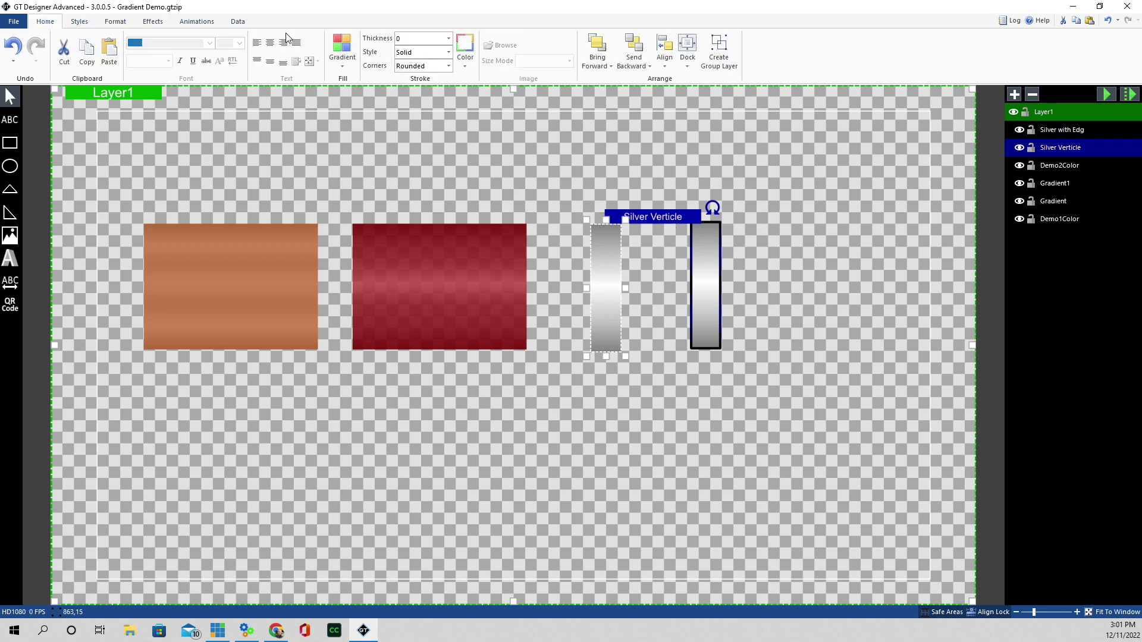
pyautogui.click(342, 57)
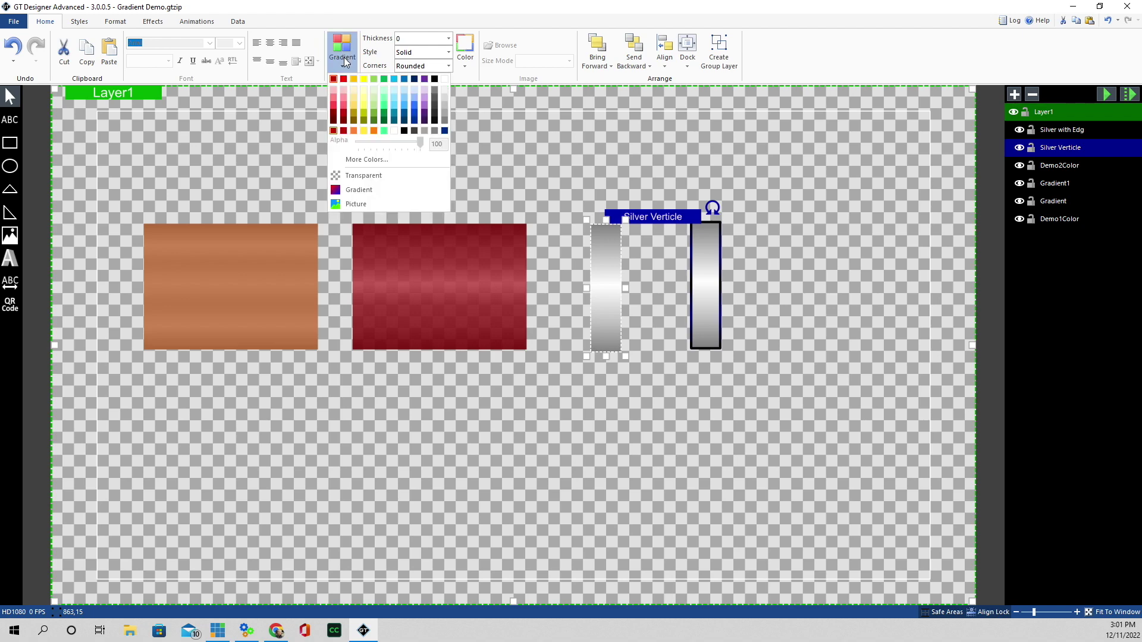
pyautogui.click(368, 188)
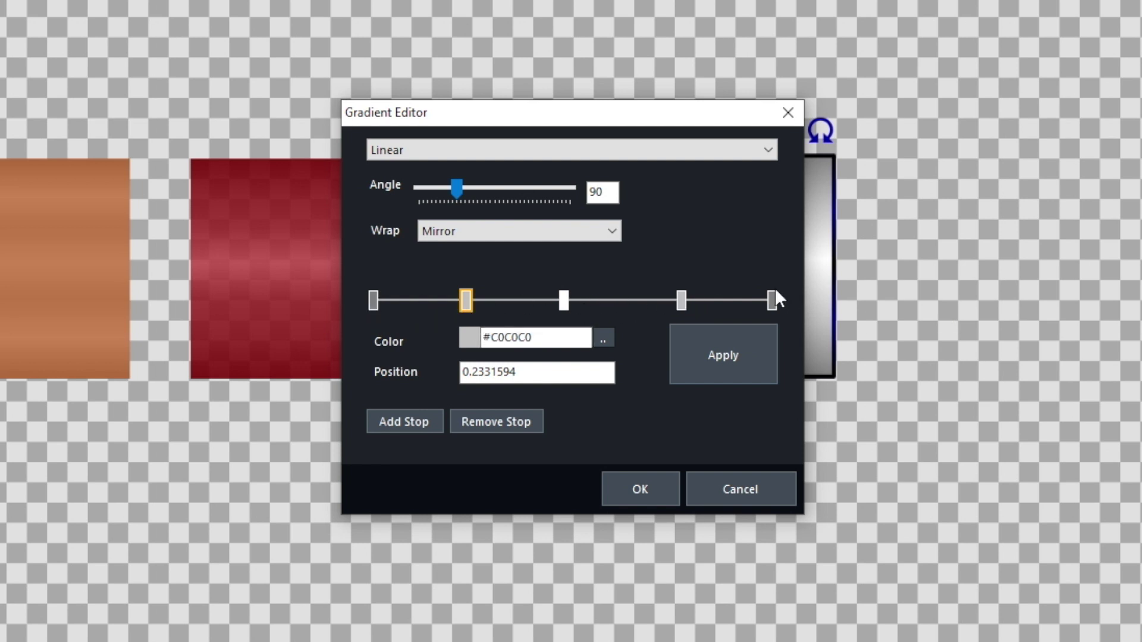
pyautogui.click(373, 300)
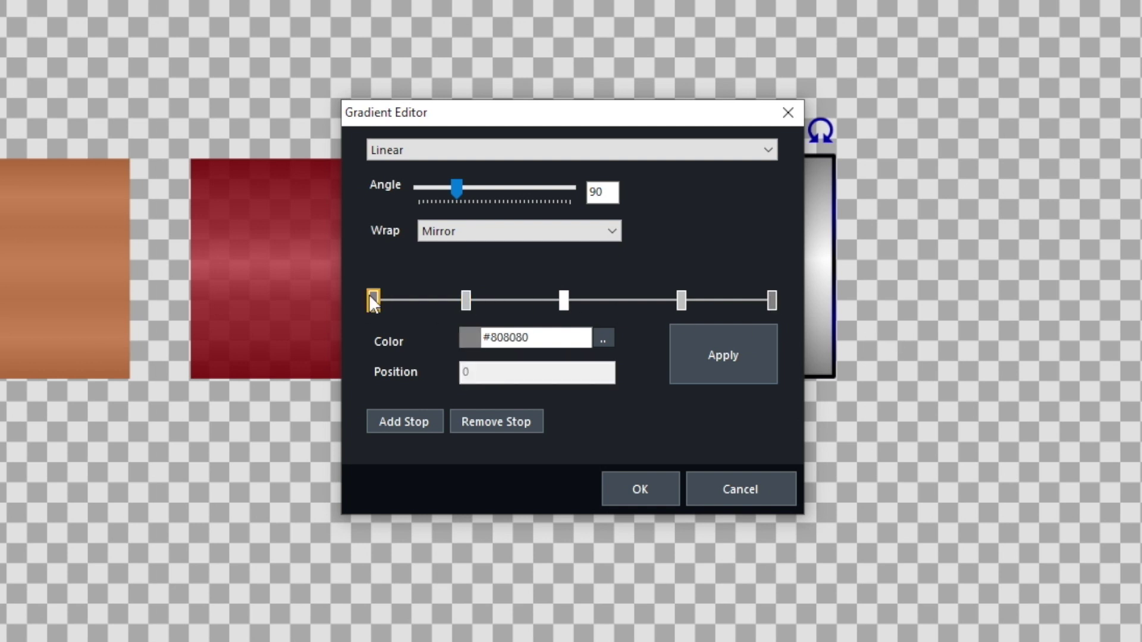
pyautogui.click(772, 301)
pyautogui.click(603, 338)
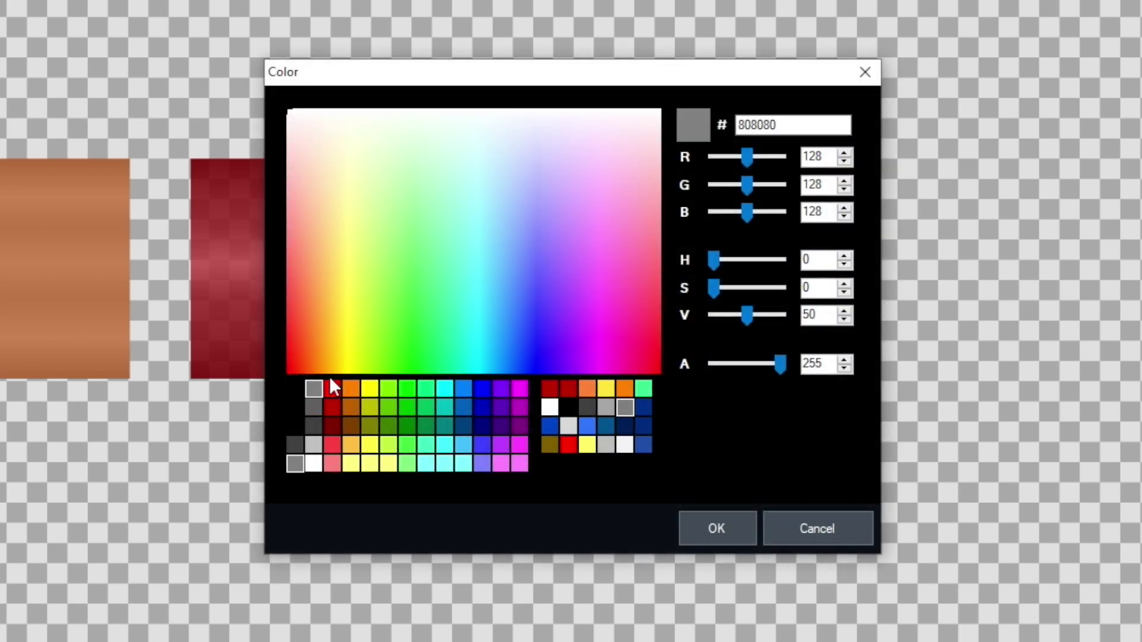
pyautogui.click(748, 515)
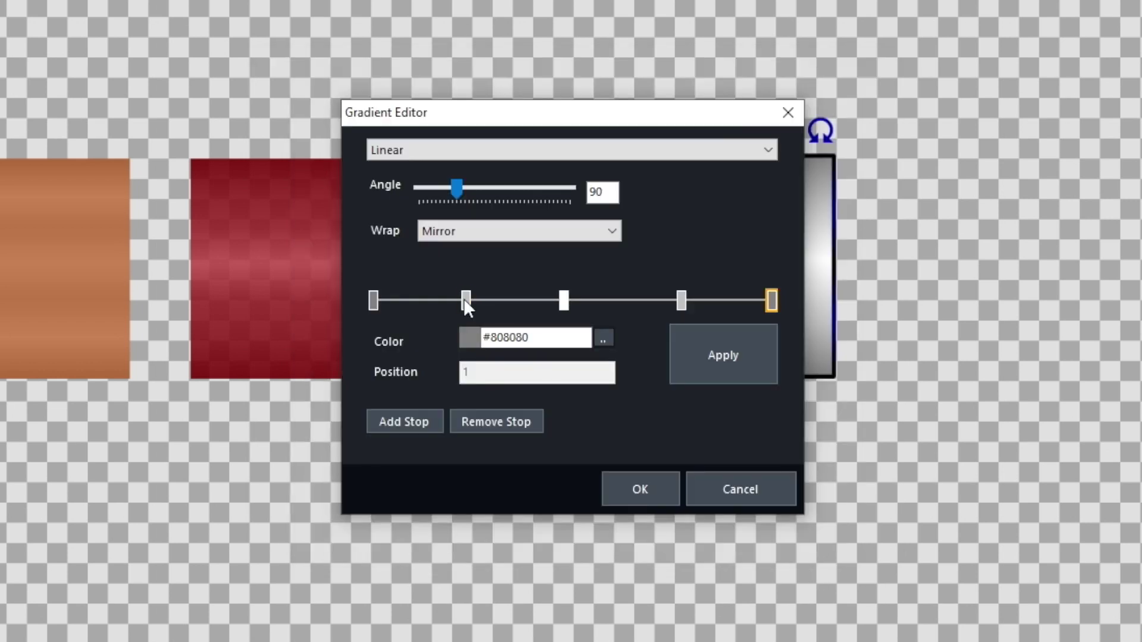
# Step: Check the second stop of the Silver Verticle gradient and set the fourth stop to light grey #C0C0C0
pyautogui.click(465, 300)
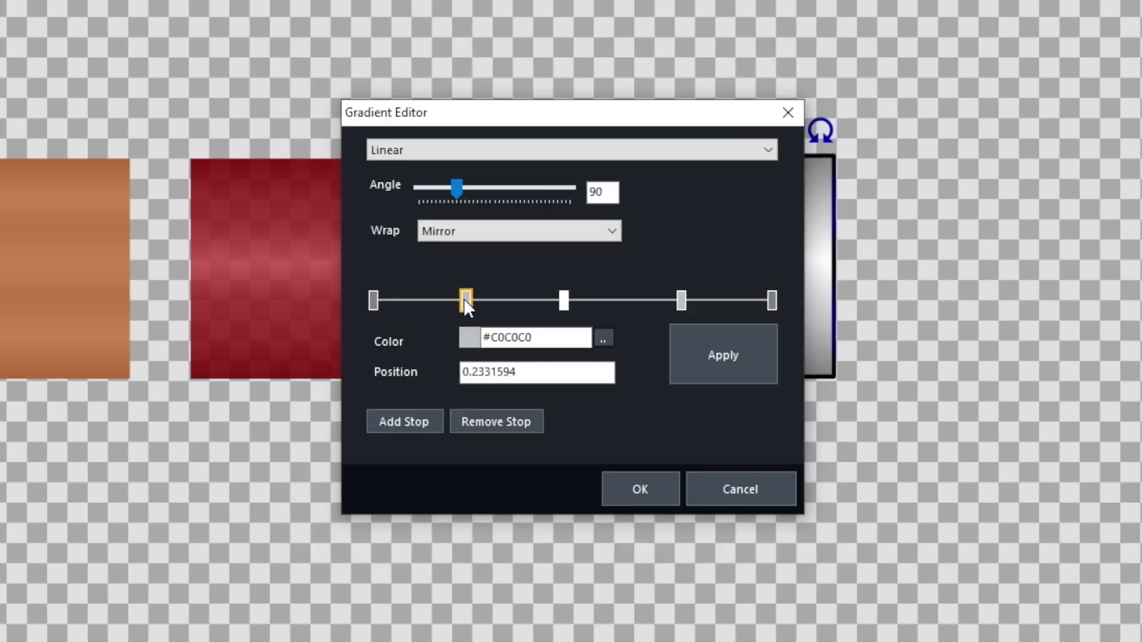
pyautogui.click(681, 300)
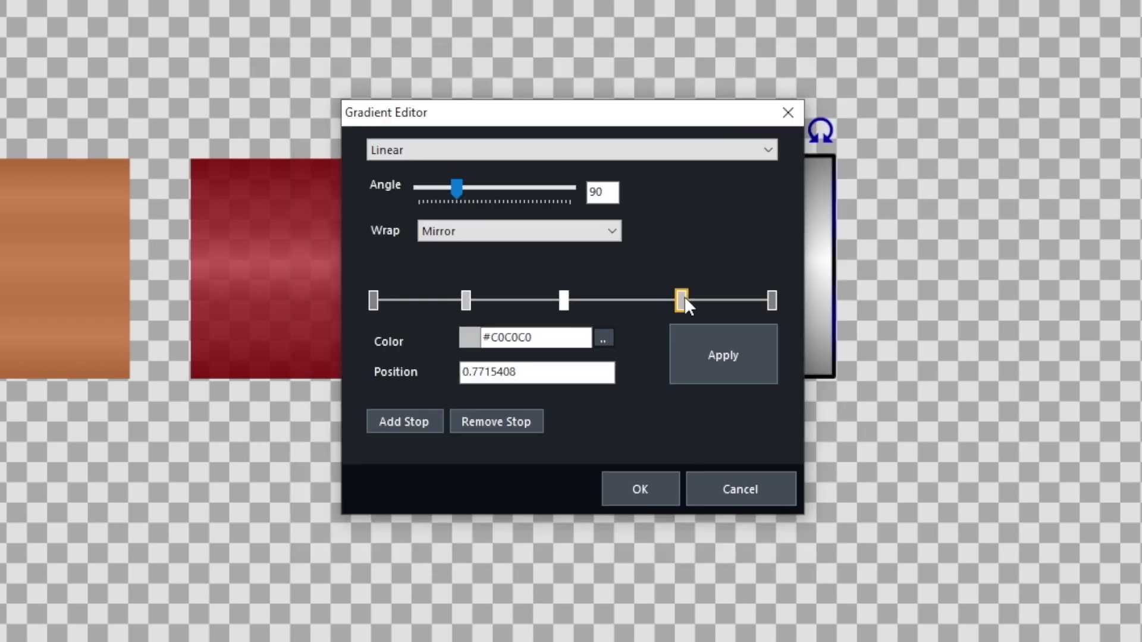
pyautogui.click(606, 338)
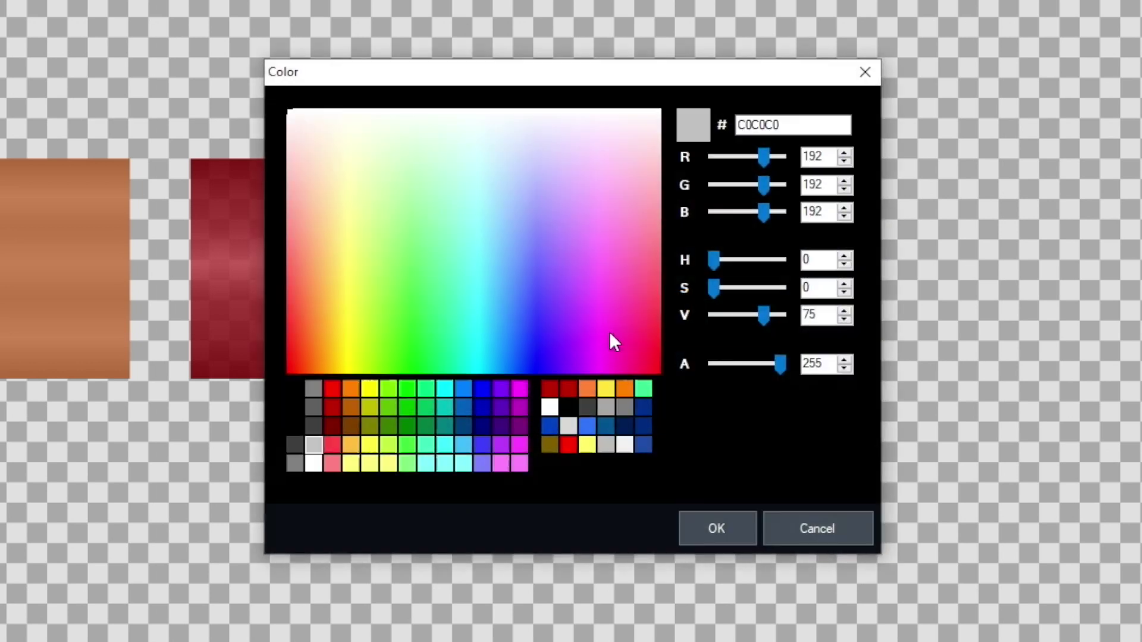
pyautogui.click(312, 447)
pyautogui.click(733, 526)
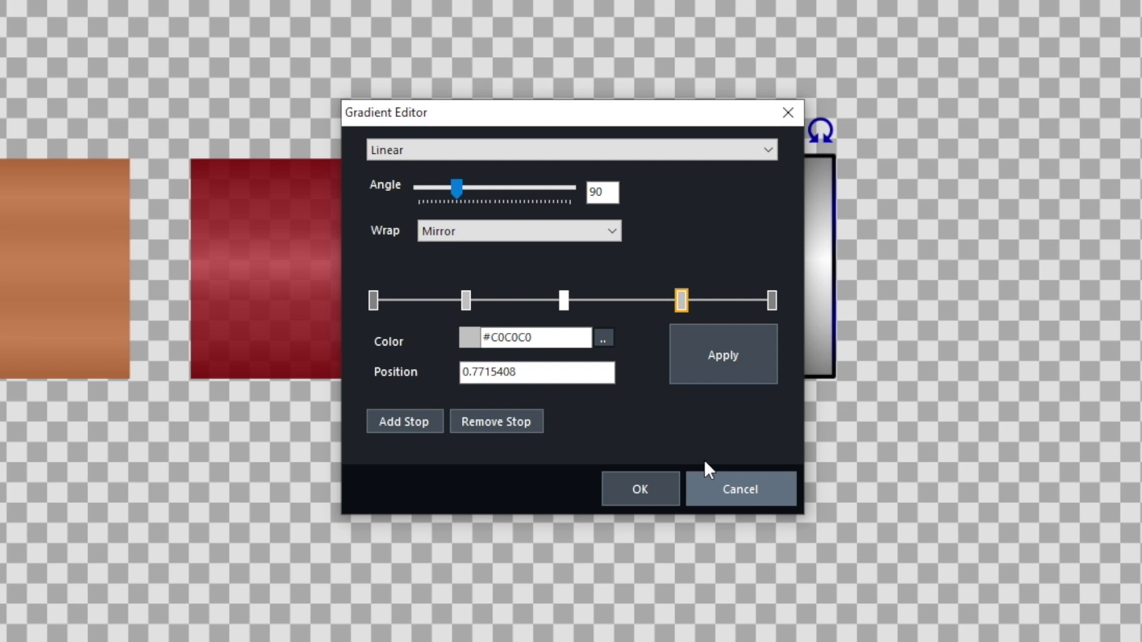
# Step: Set the middle stop of the Silver Verticle gradient to white #FFFFFF
pyautogui.click(564, 300)
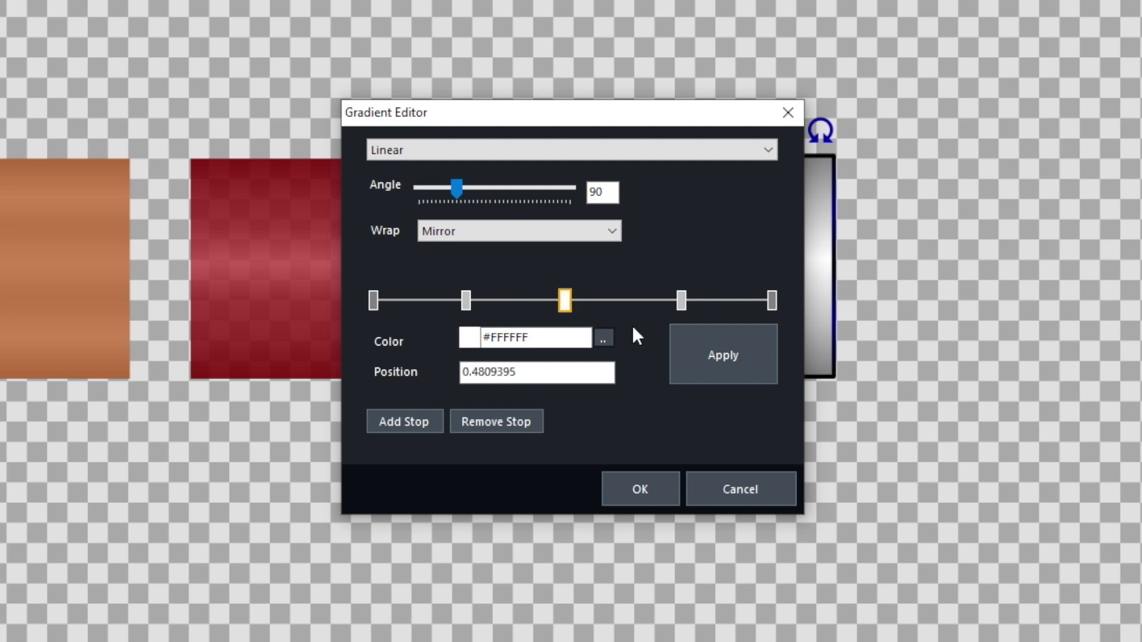
pyautogui.click(603, 336)
pyautogui.click(311, 465)
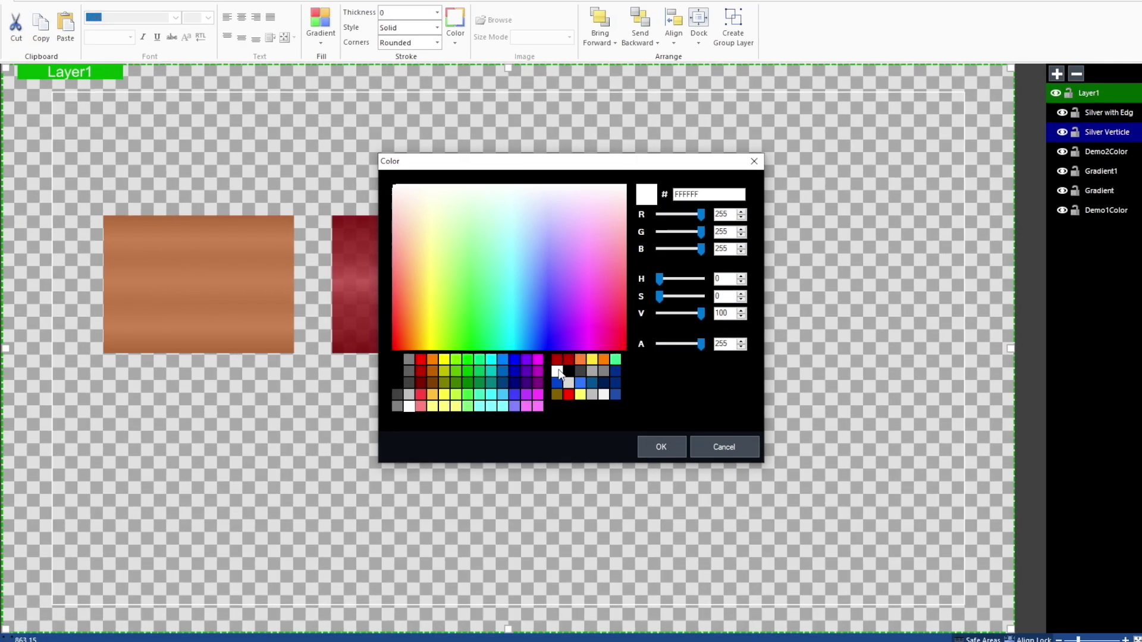
pyautogui.press('Return')
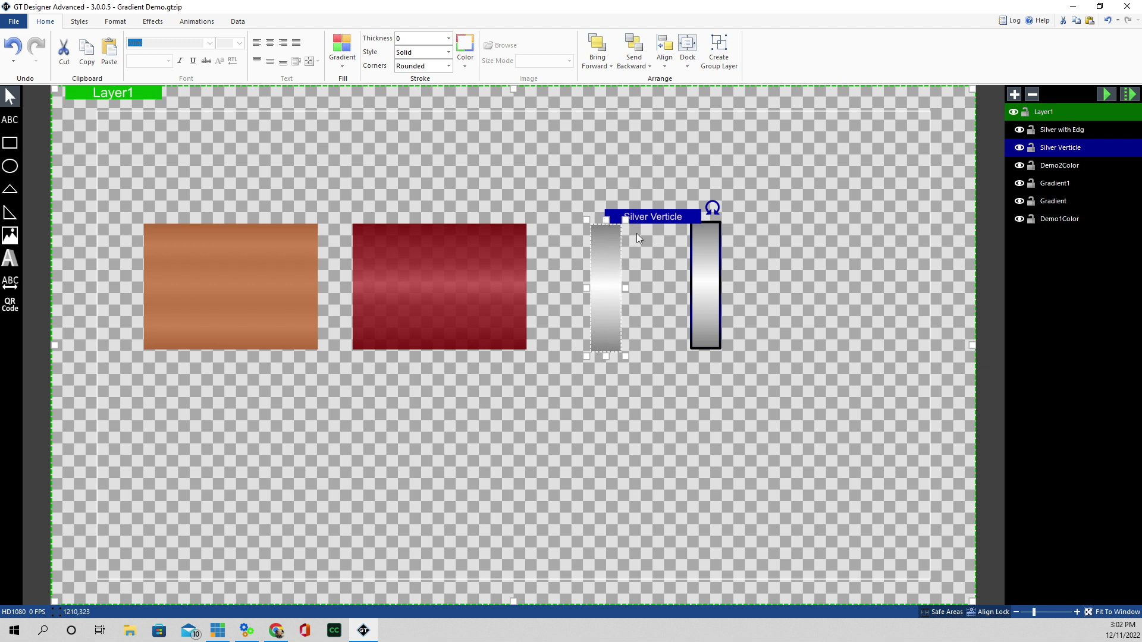
# Step: Try to copy the Silver Verticle bar and paste a duplicate of it
pyautogui.click(707, 255)
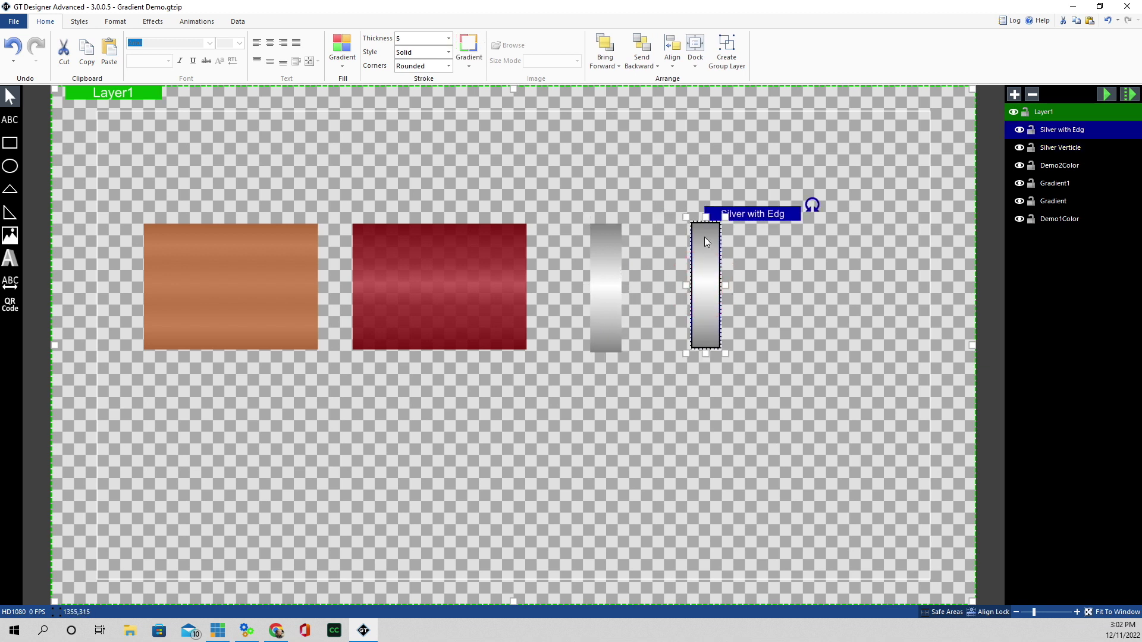
pyautogui.click(608, 244)
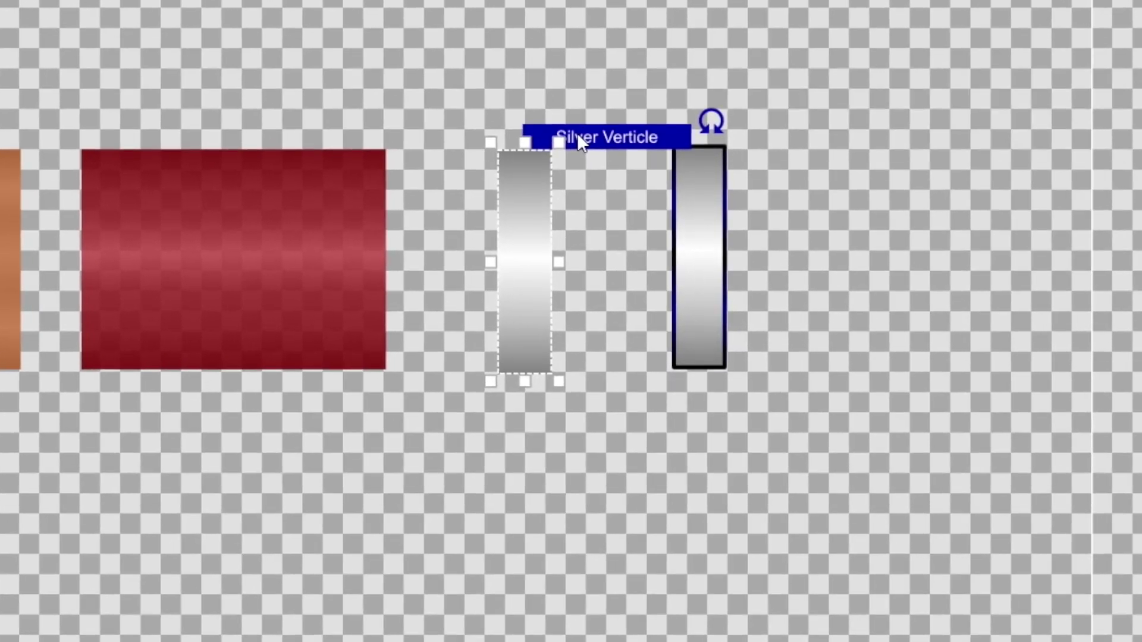
pyautogui.rightClick(578, 136)
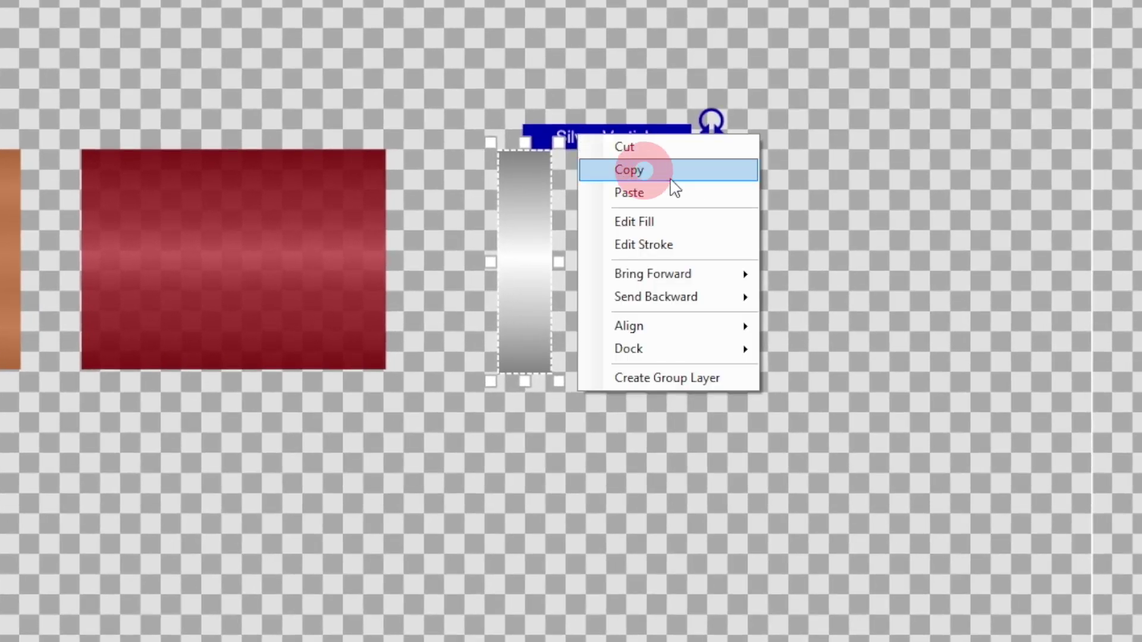
pyautogui.click(457, 472)
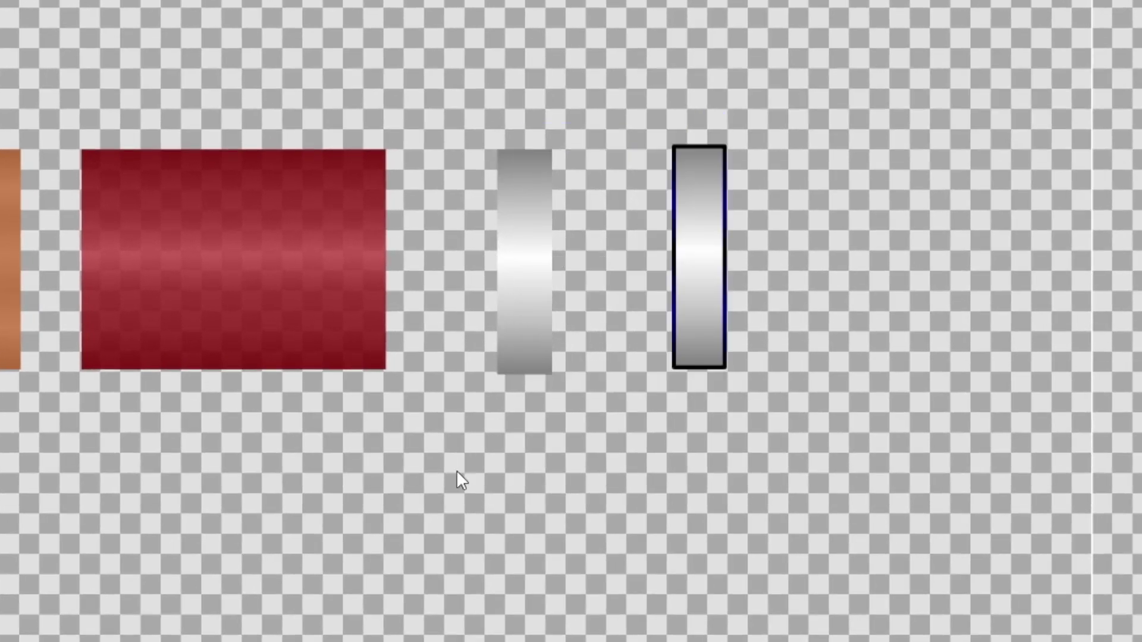
pyautogui.click(519, 161)
pyautogui.rightClick(581, 142)
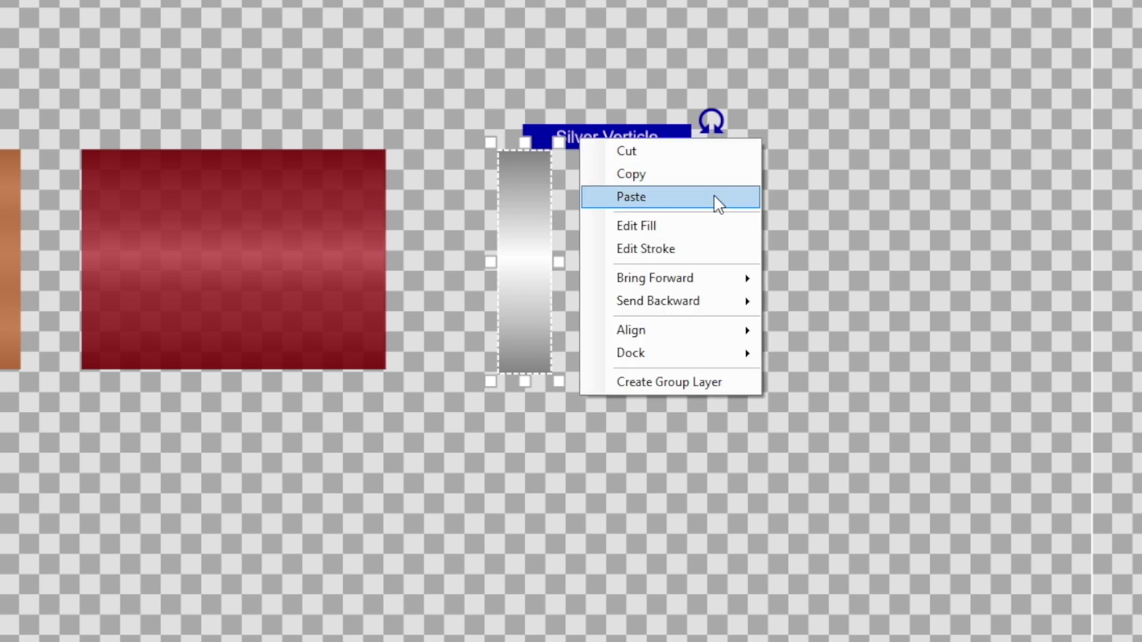
pyautogui.click(640, 196)
pyautogui.click(688, 187)
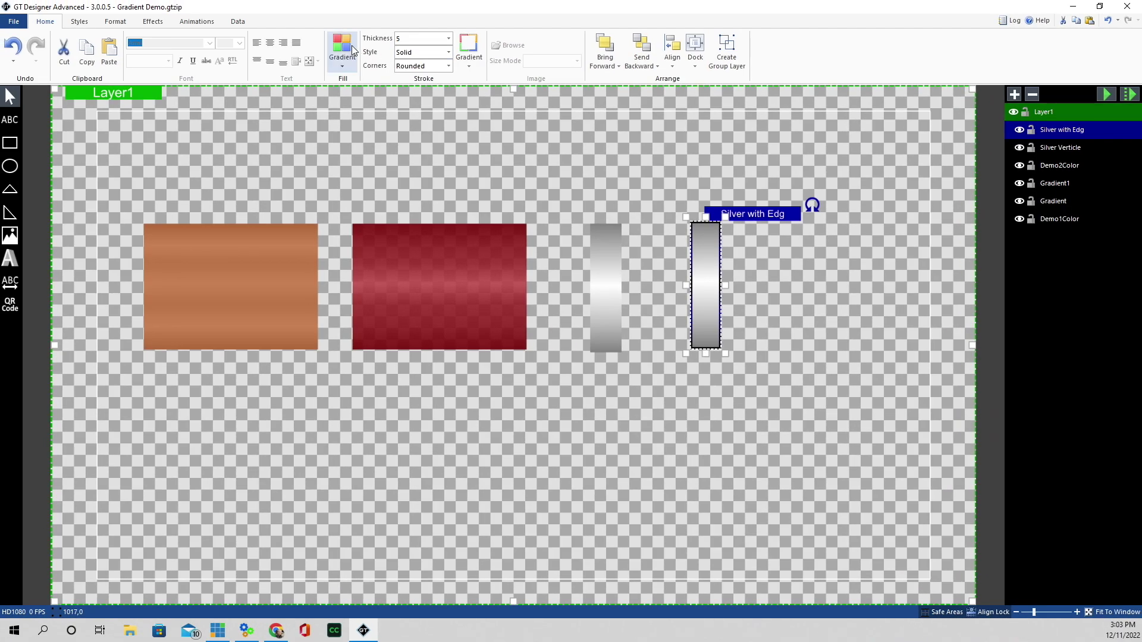
# Step: Open the stroke gradient of the Silver with Edg bar and check the colours of its second and middle stops
pyautogui.click(468, 48)
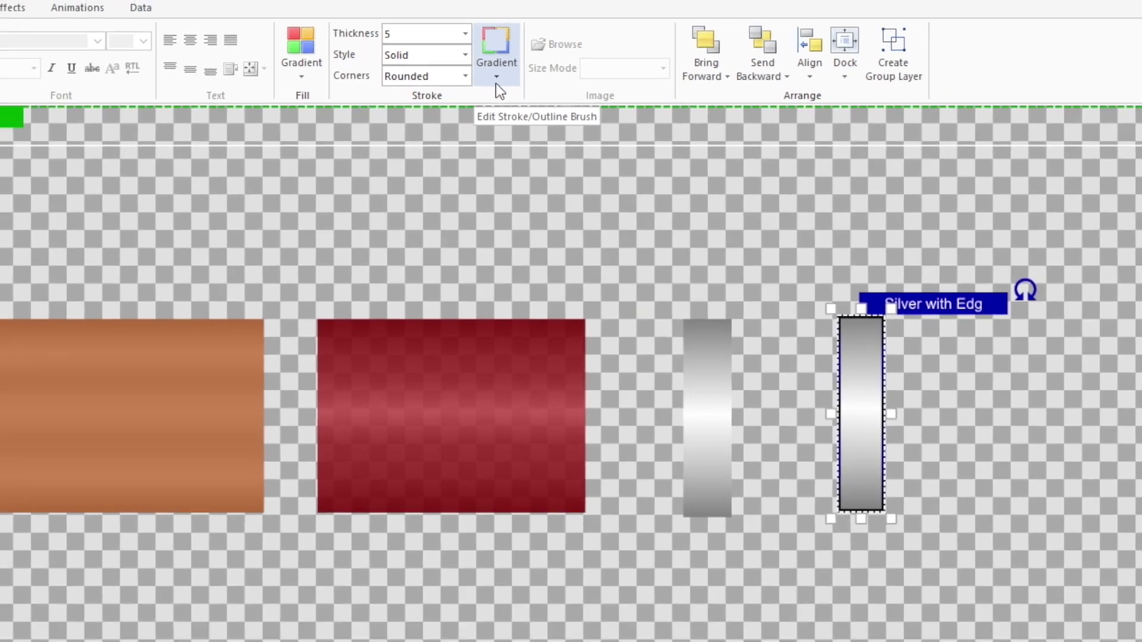
pyautogui.click(493, 75)
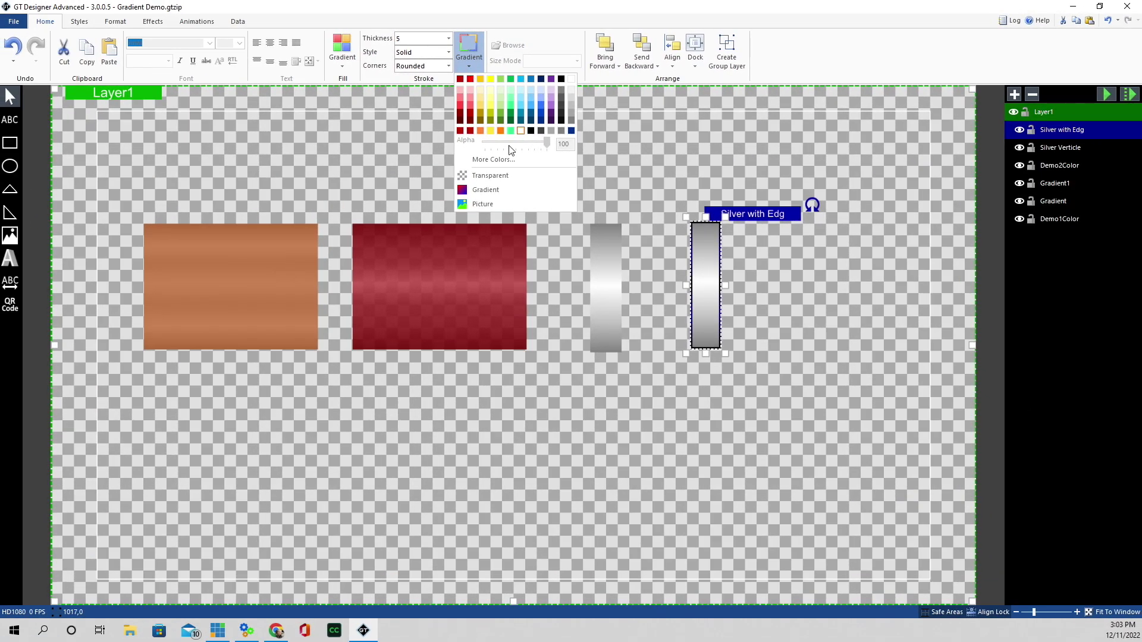
pyautogui.click(498, 191)
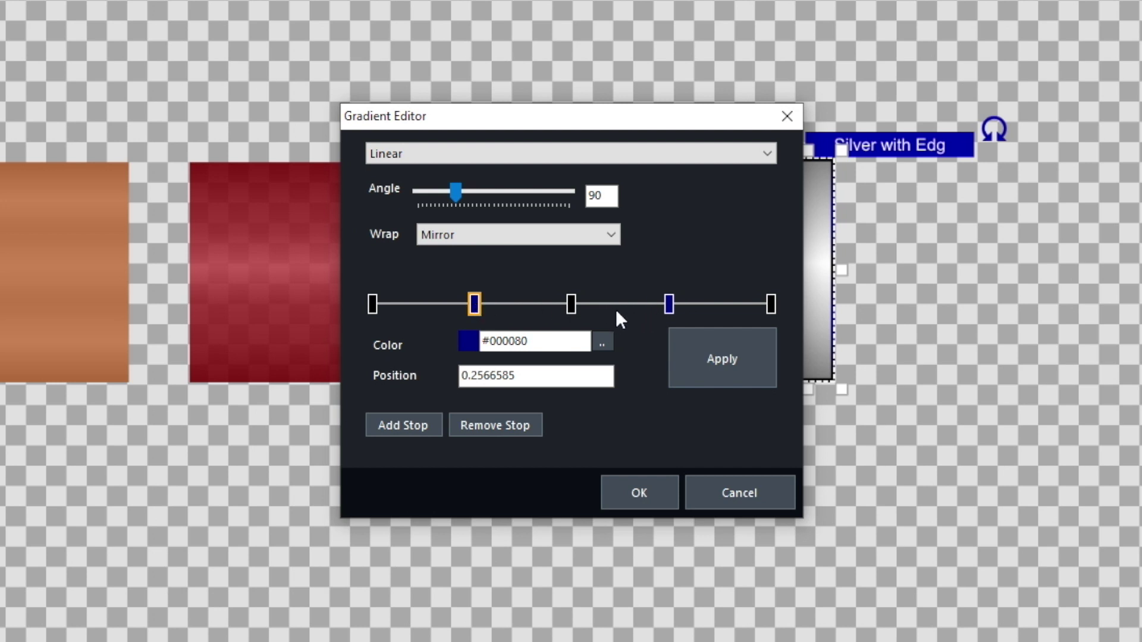
pyautogui.click(571, 304)
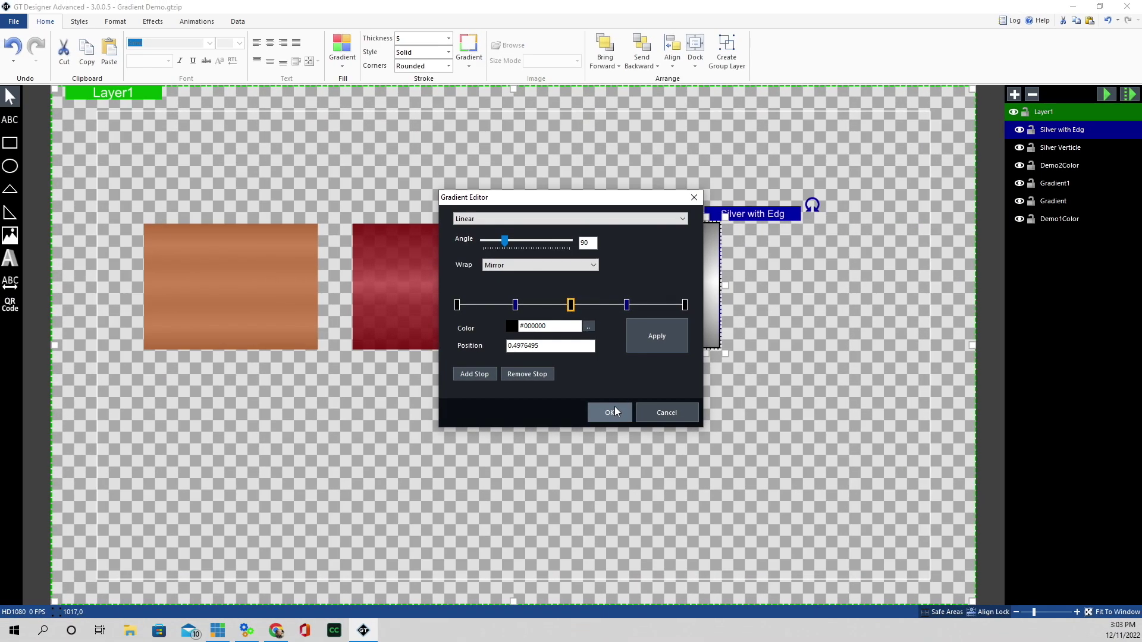
pyautogui.click(610, 412)
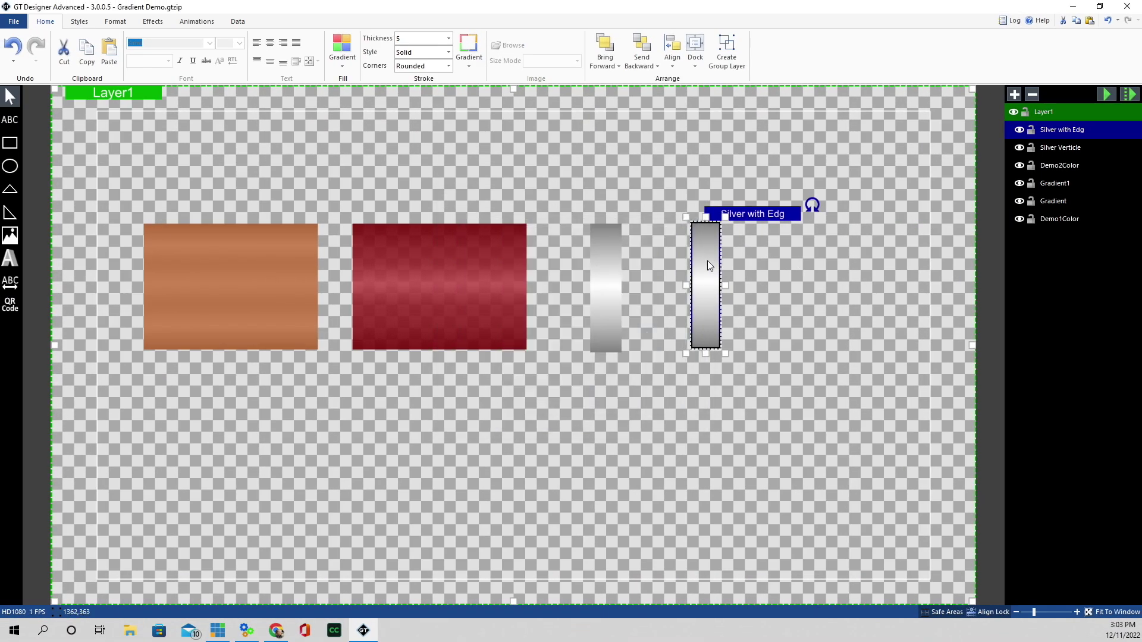
pyautogui.click(776, 285)
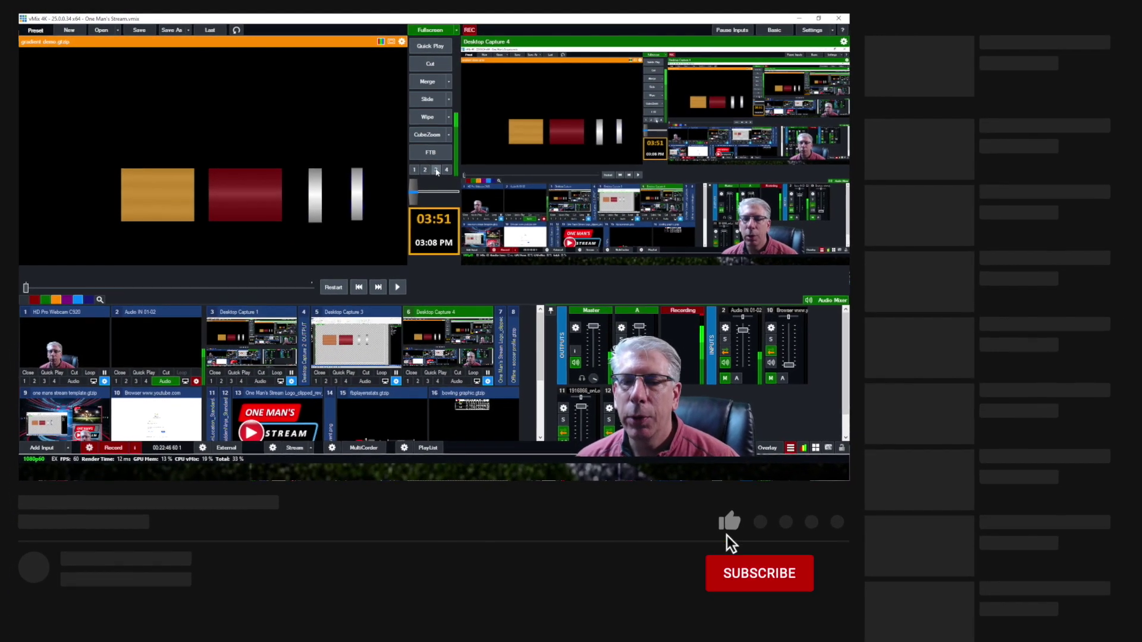
# Step: In vMix, show the gradient demo title on overlay 3 and check the Text, Images and Color lists in its Title Editor
pyautogui.click(450, 174)
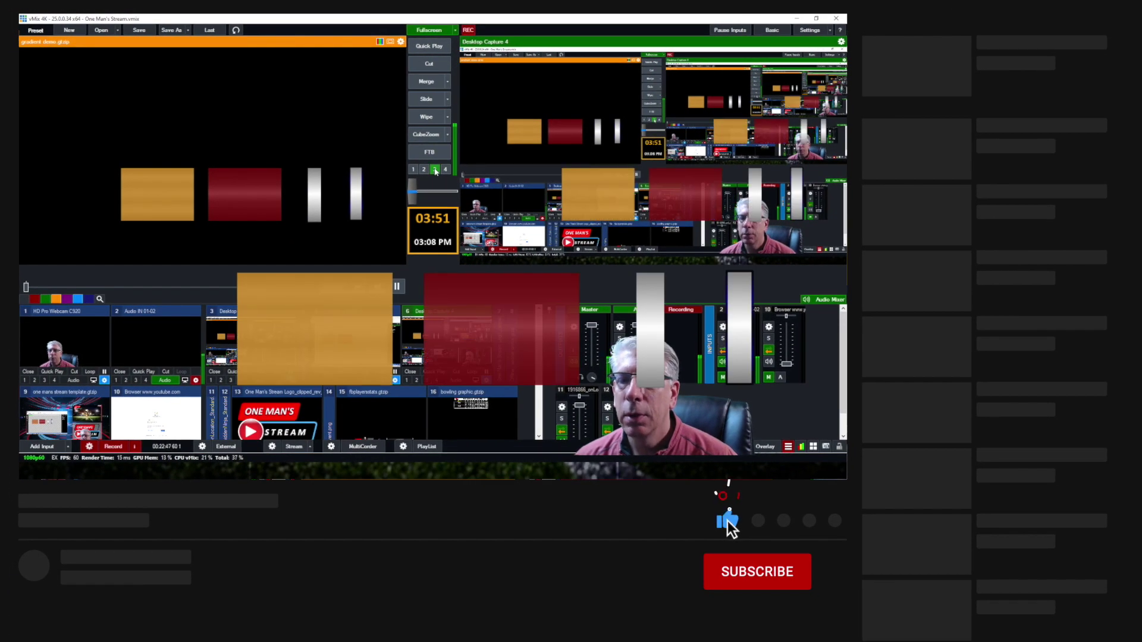
pyautogui.rightClick(331, 72)
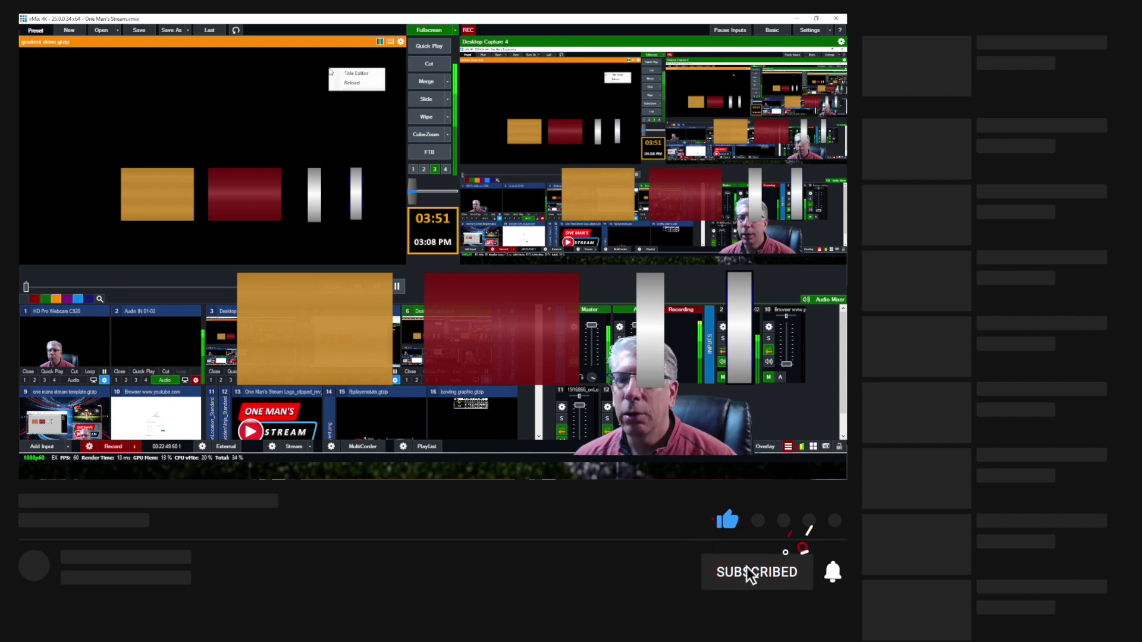
pyautogui.click(356, 73)
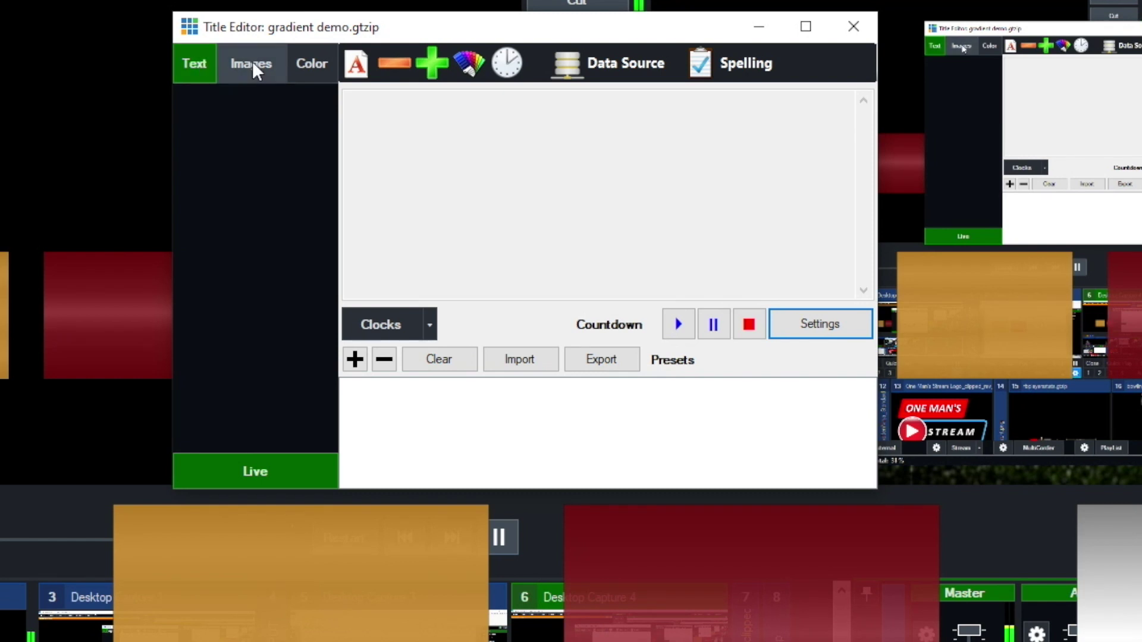
pyautogui.click(198, 67)
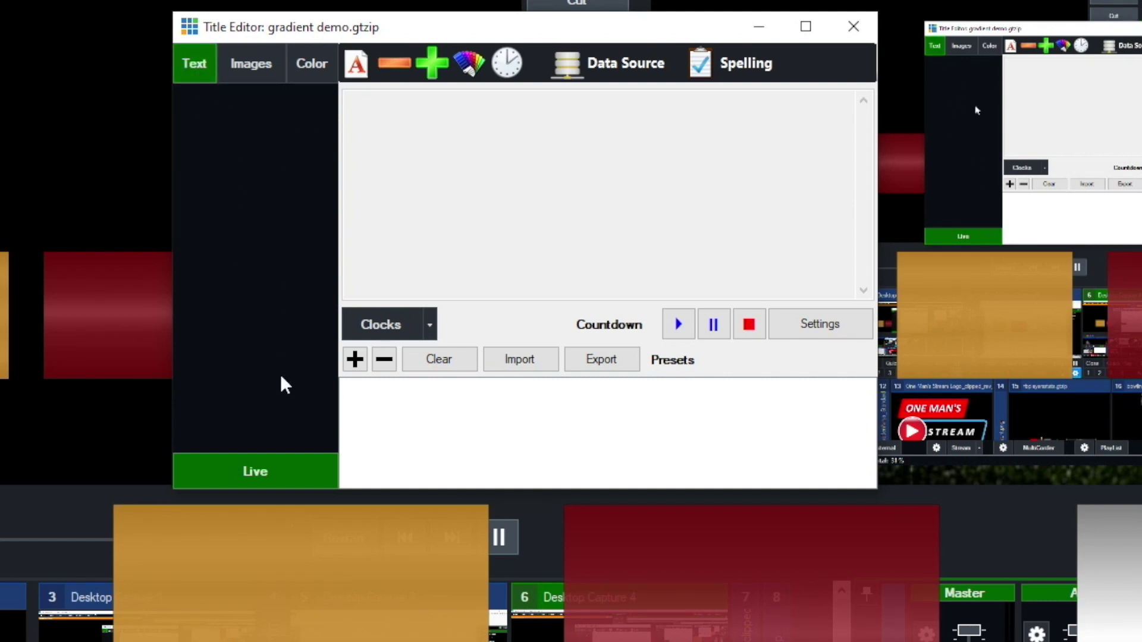
pyautogui.click(252, 63)
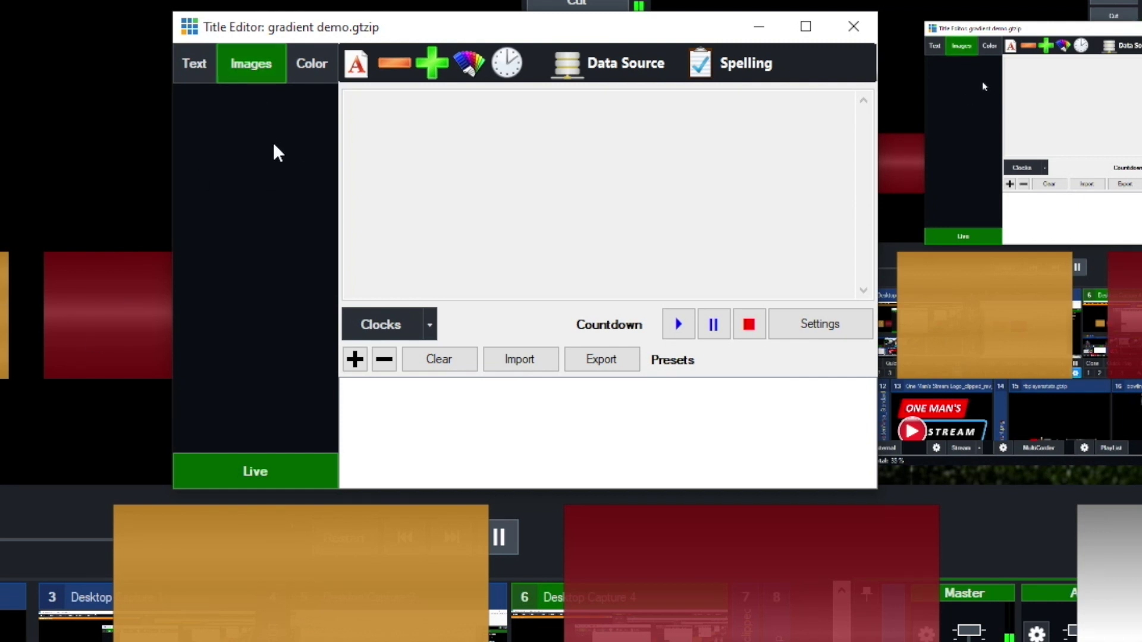
pyautogui.click(312, 62)
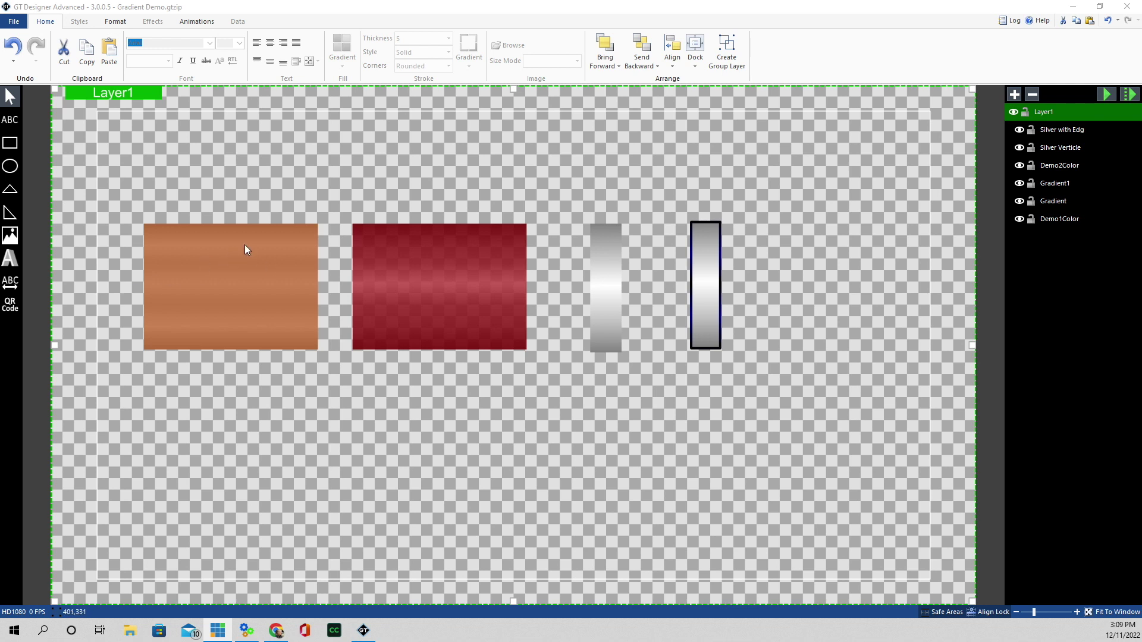
# Step: In GT Designer, check the Hidden, Disable Events and Show Visible Toggle data options of the Demo1Color and Demo2Color layers
pyautogui.click(244, 248)
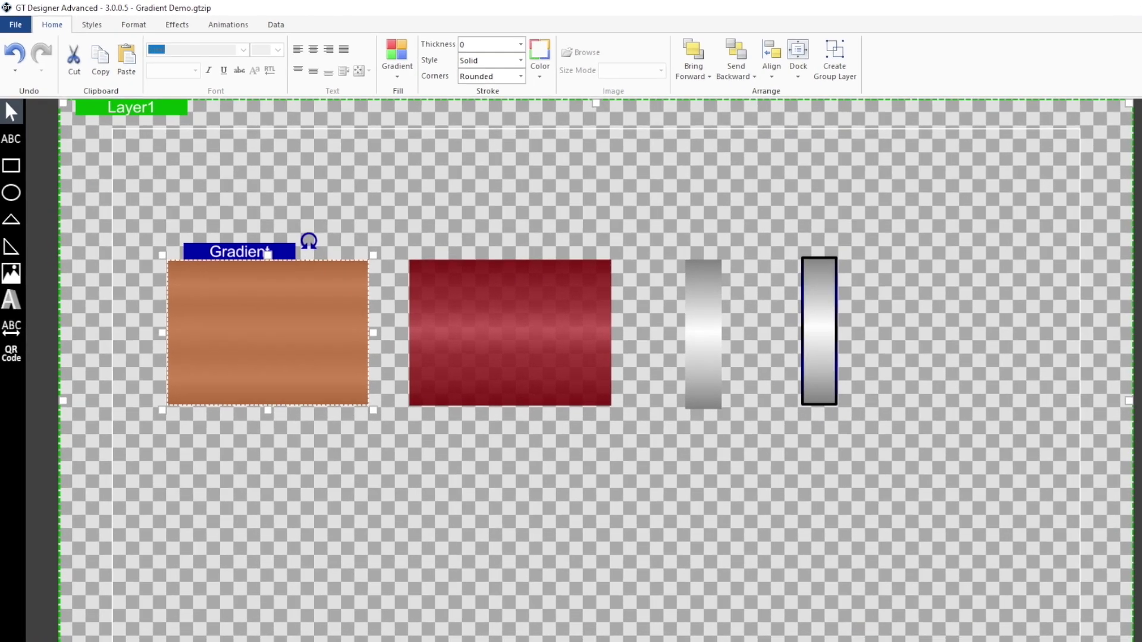
pyautogui.click(1064, 220)
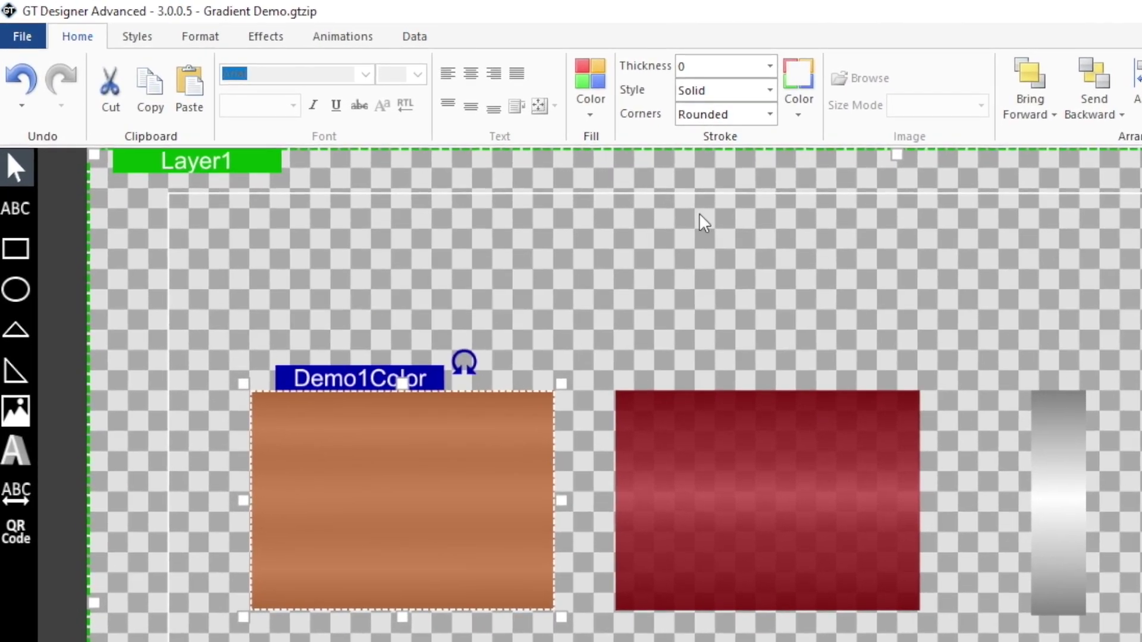
pyautogui.click(415, 36)
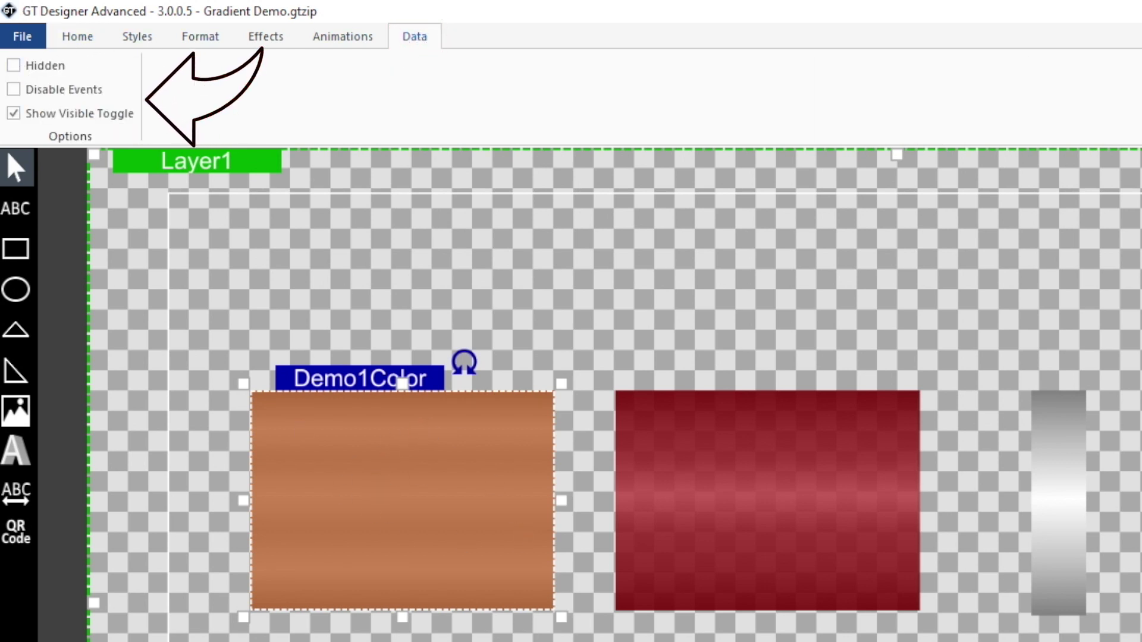
pyautogui.click(13, 66)
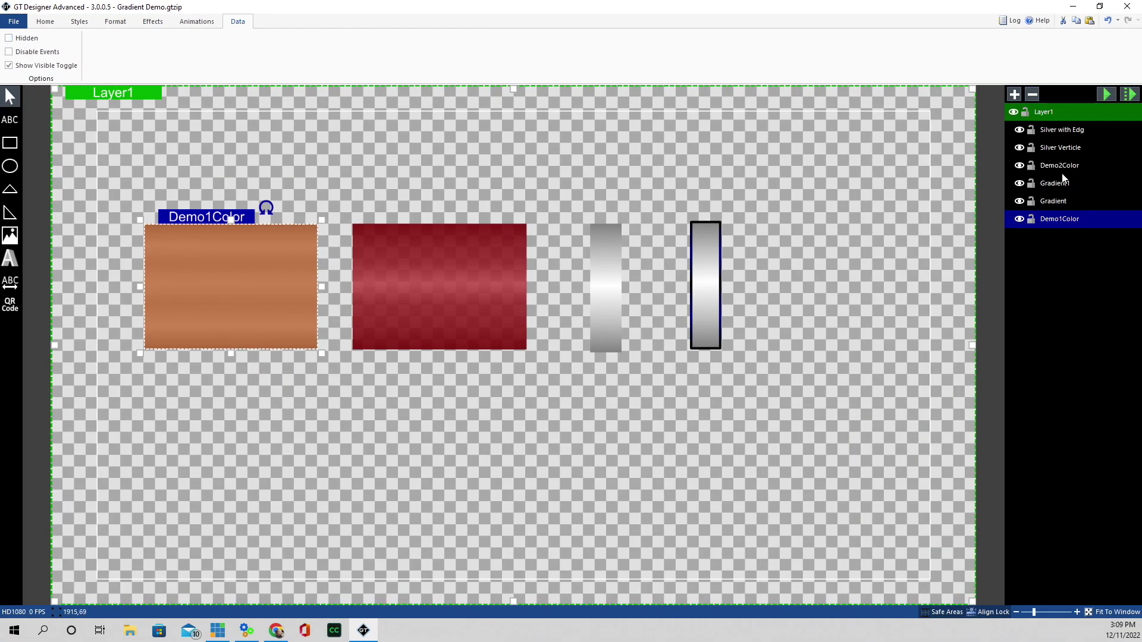
pyautogui.click(1056, 167)
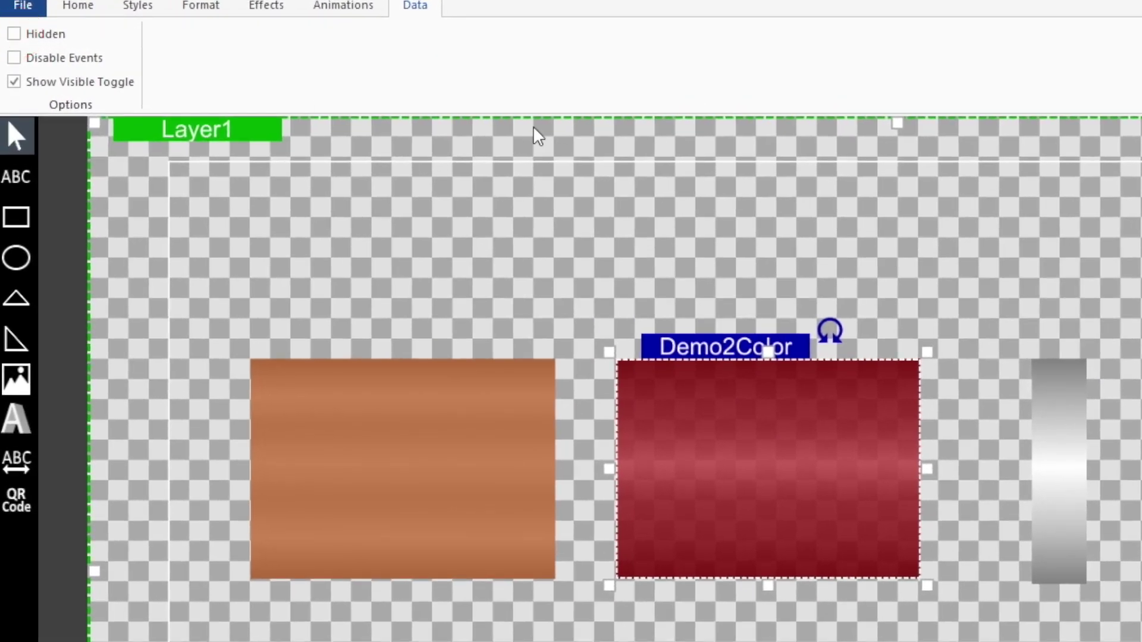
# Step: Test the Hidden data option on a temporary rectangle drawn below the coloured shapes, and delete the rectangle
pyautogui.click(223, 290)
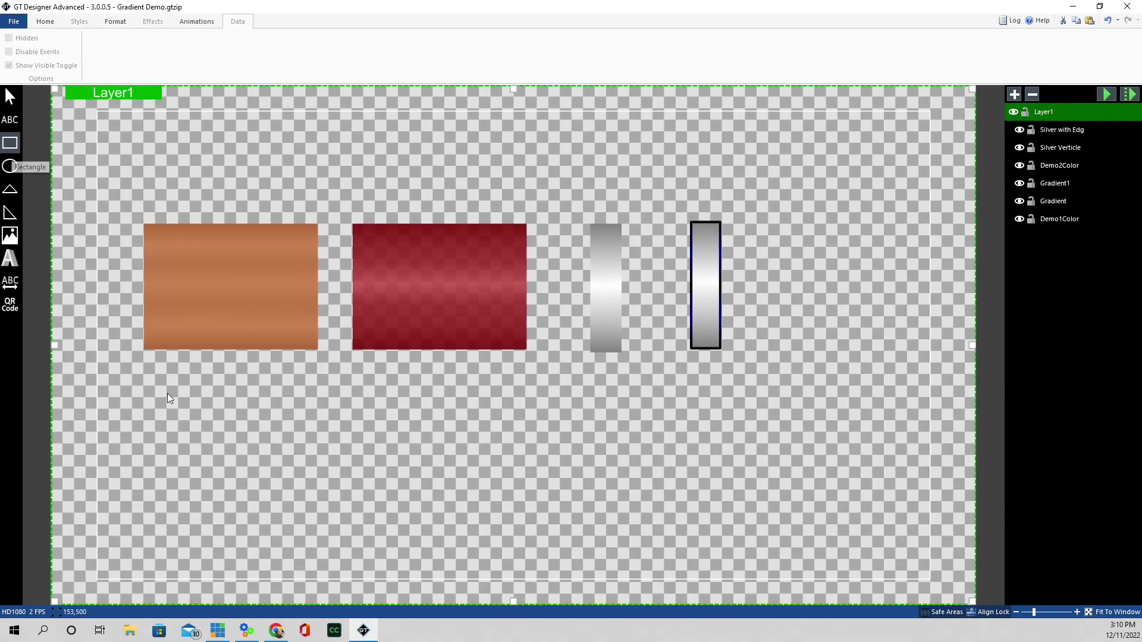
pyautogui.moveTo(188, 426)
pyautogui.mouseDown()
pyautogui.moveTo(509, 468)
pyautogui.moveTo(498, 546)
pyautogui.mouseUp()
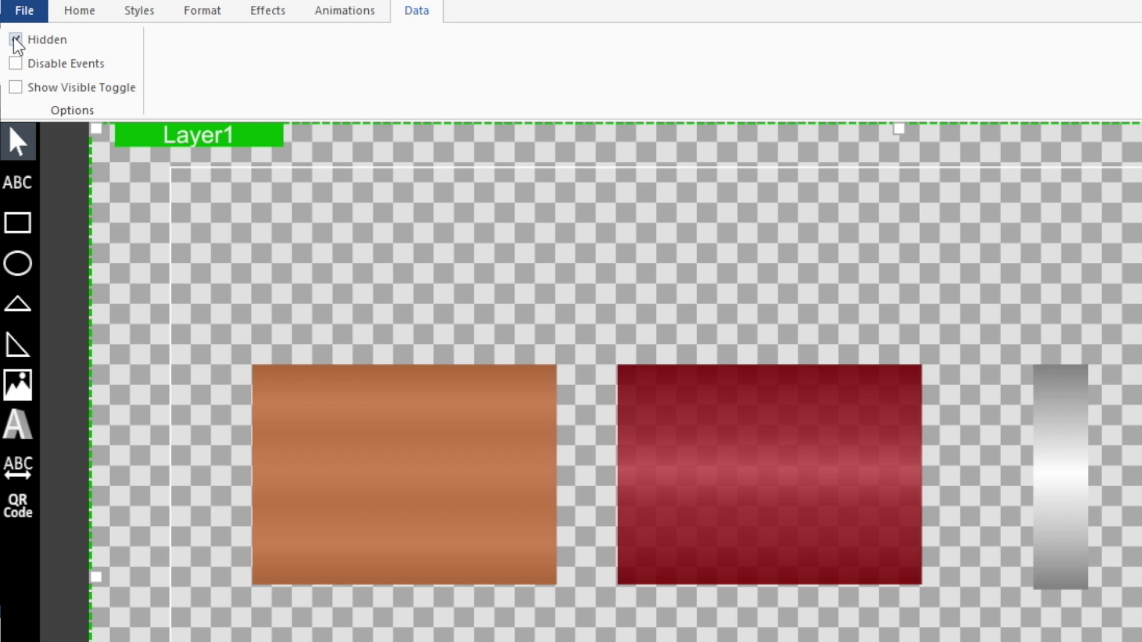
pyautogui.click(17, 40)
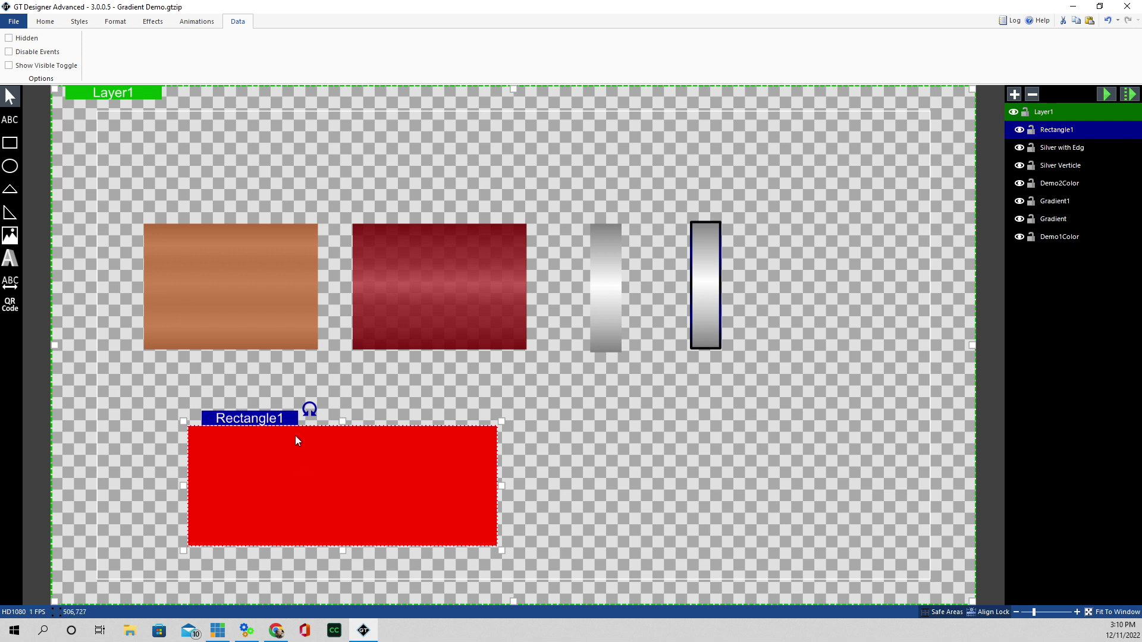
pyautogui.press('Delete')
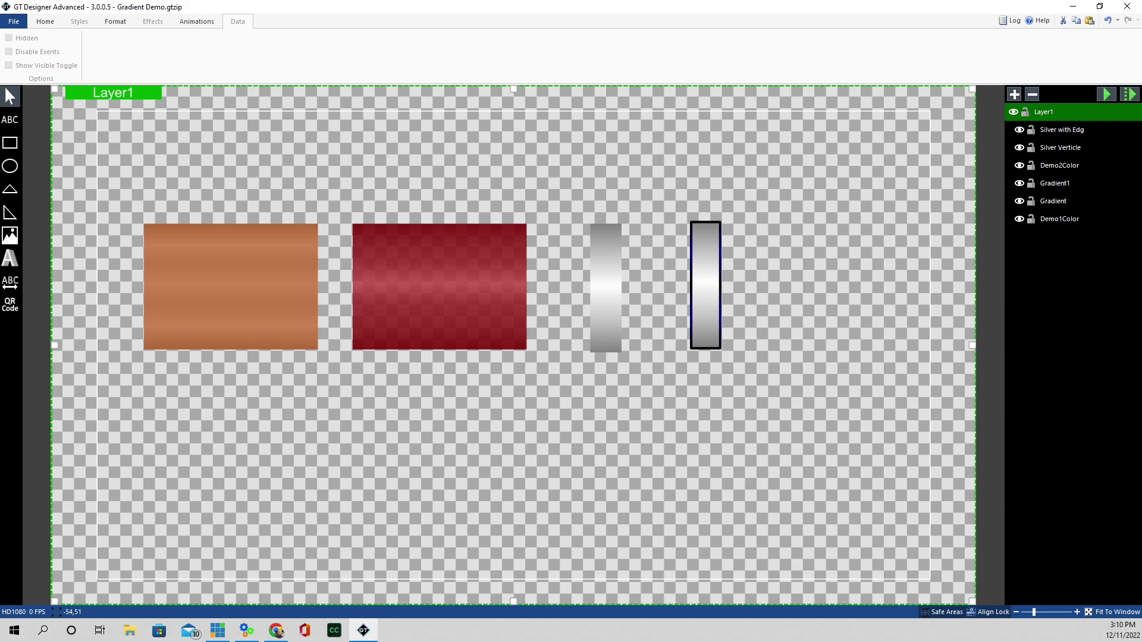
# Step: Switch to vMix, show the gradient demo title on overlay 3 and open its Title Editor
pyautogui.hotkey('alt', 'Tab')
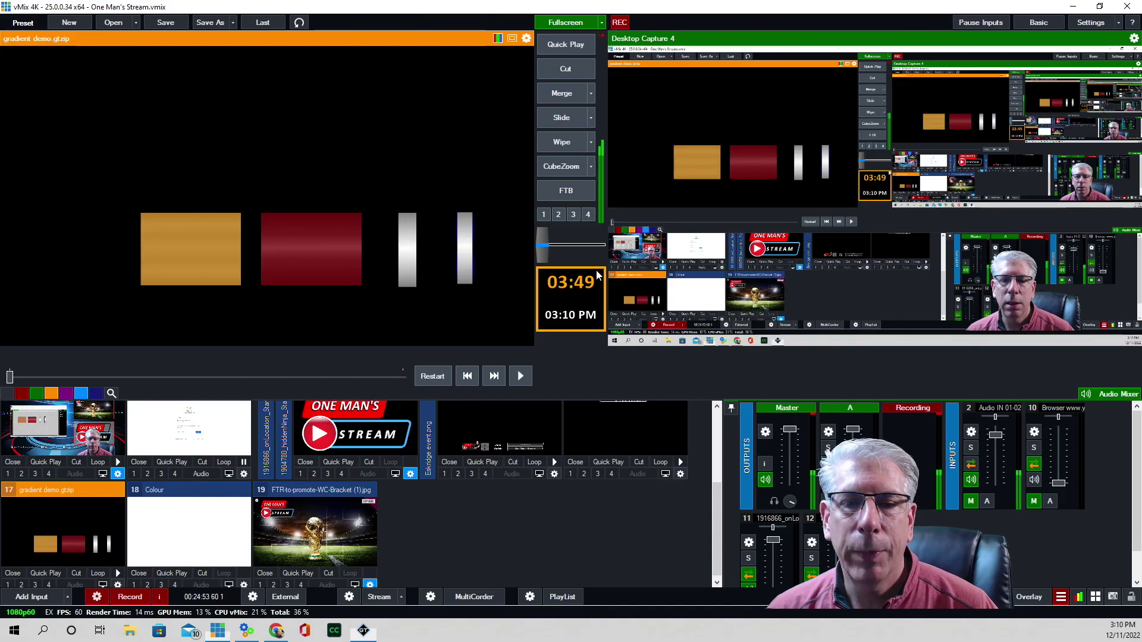
pyautogui.click(574, 214)
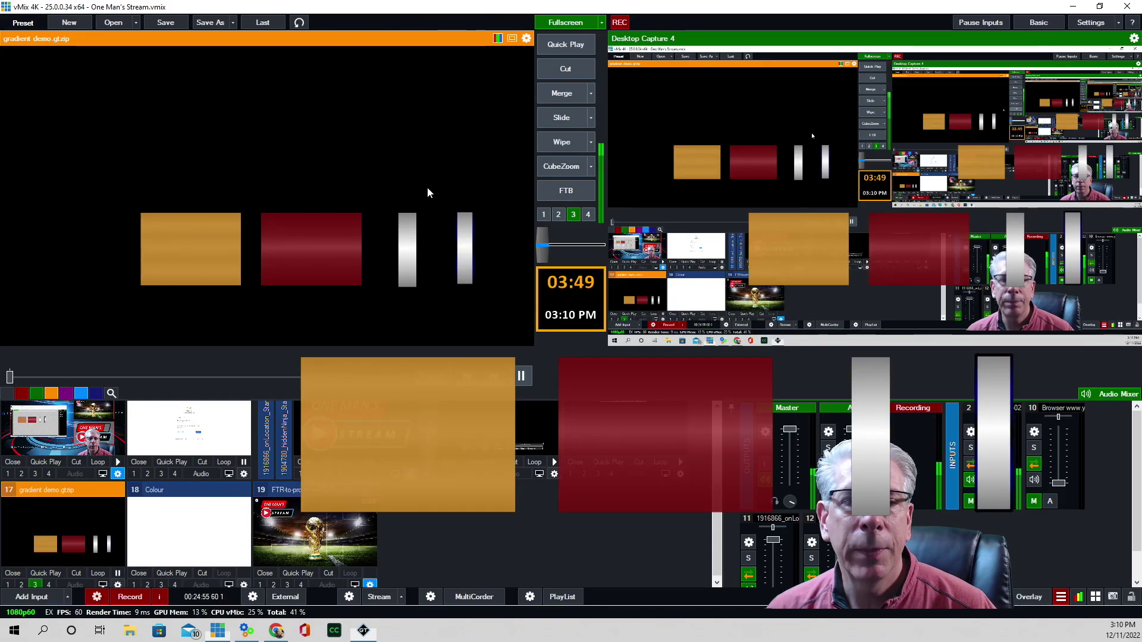
pyautogui.rightClick(310, 102)
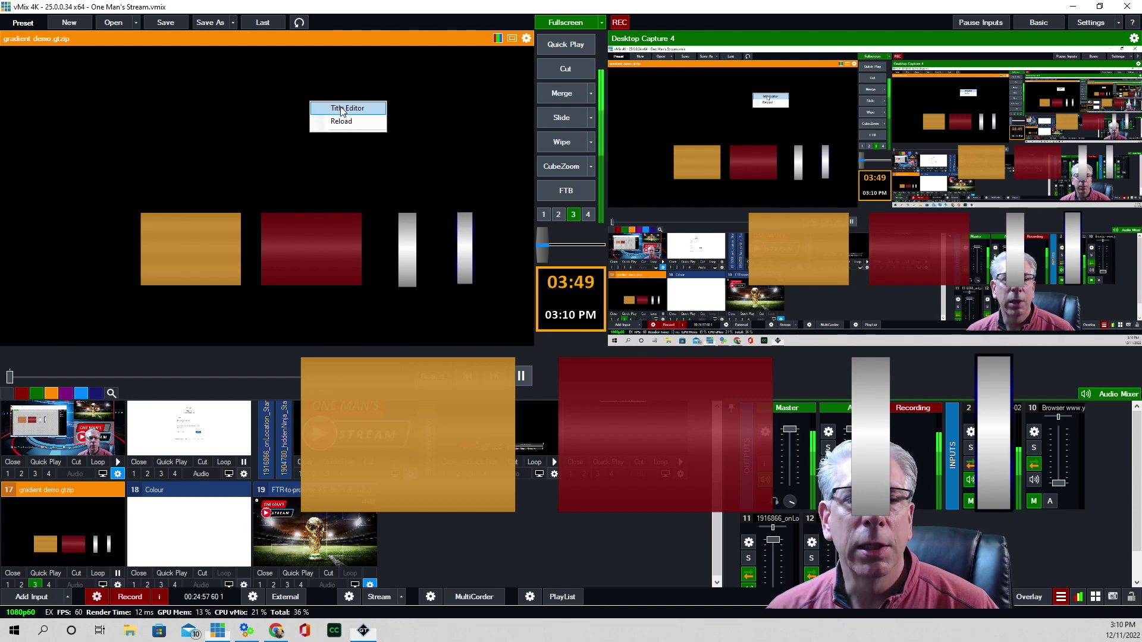
pyautogui.click(345, 108)
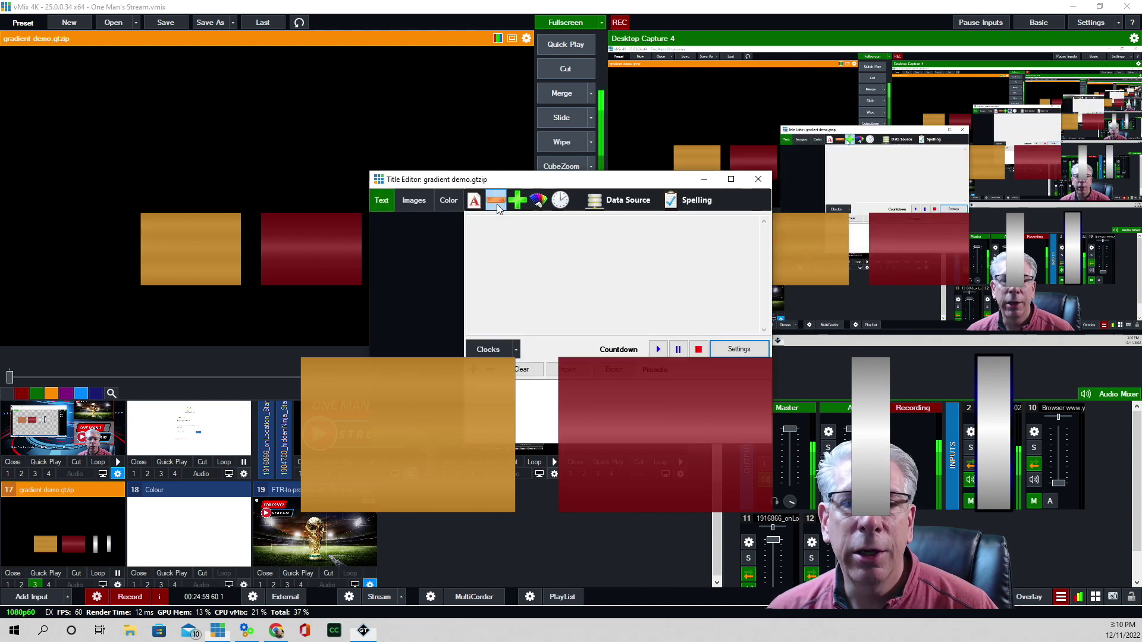
# Step: In the Title Editor's colour list, set the Demo1Color fill to the blue #1F44FF
pyautogui.click(449, 200)
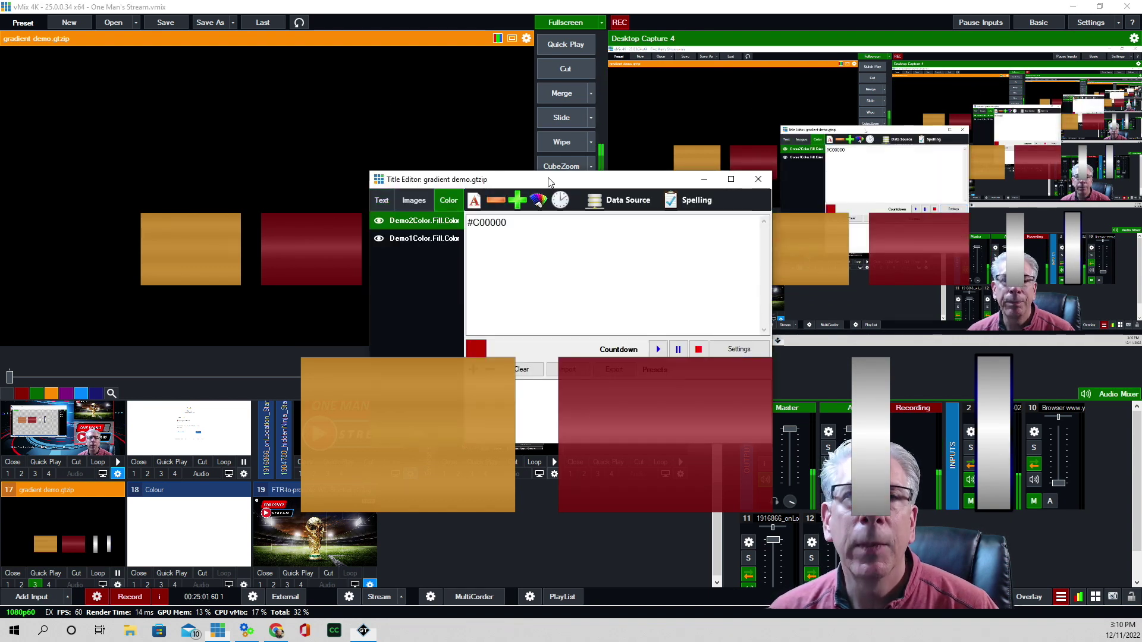
pyautogui.moveTo(548, 182); pyautogui.dragTo(366, 61)
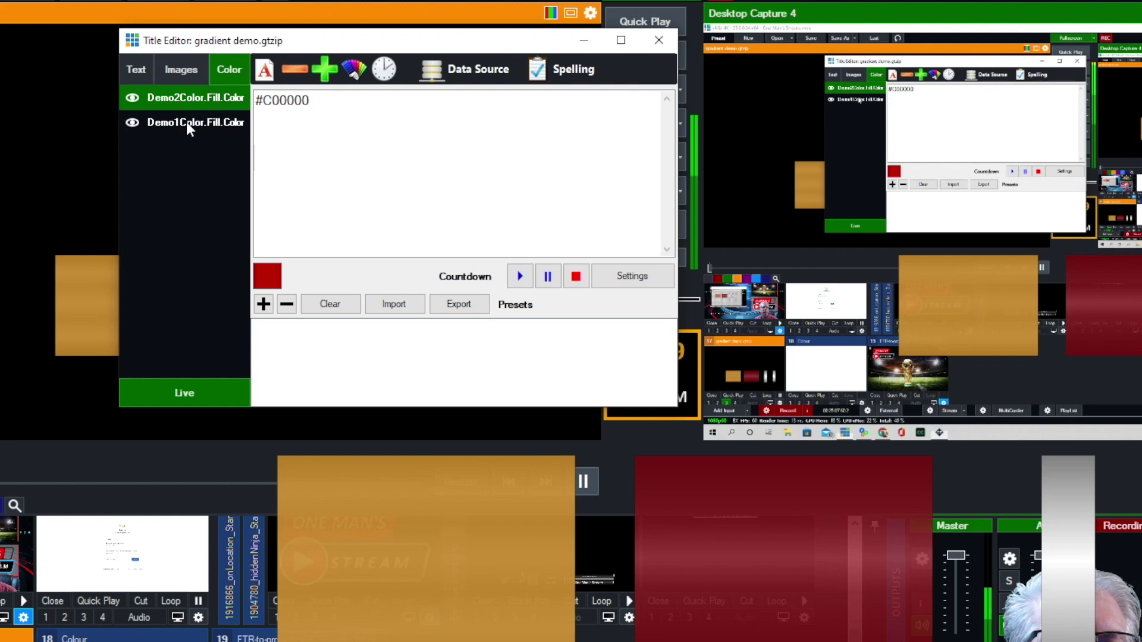
pyautogui.click(236, 117)
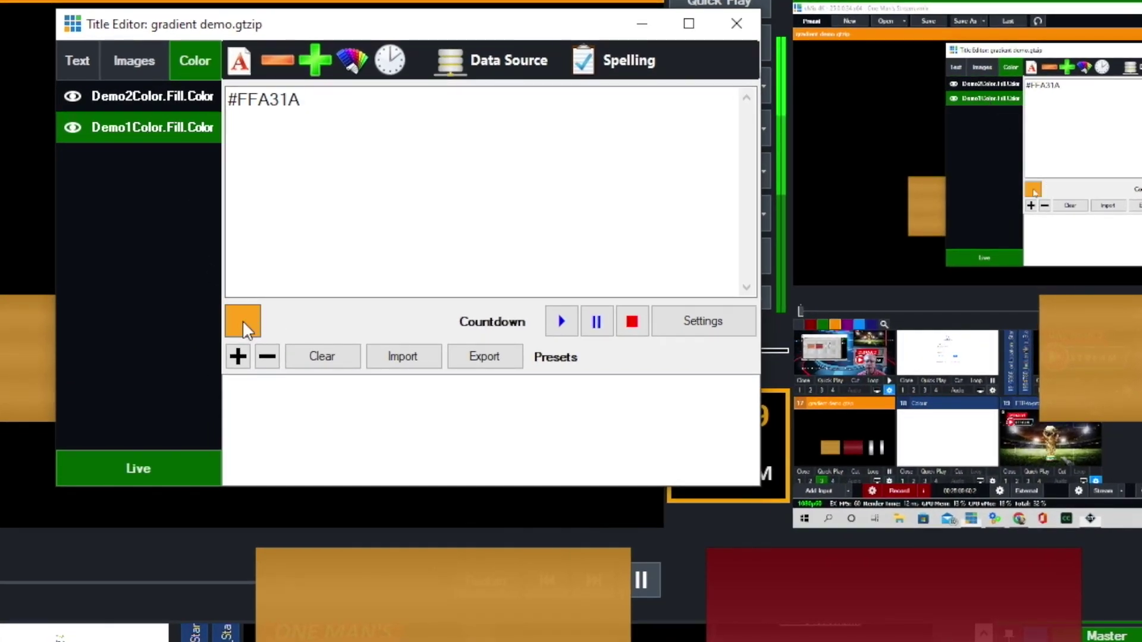
pyautogui.click(354, 63)
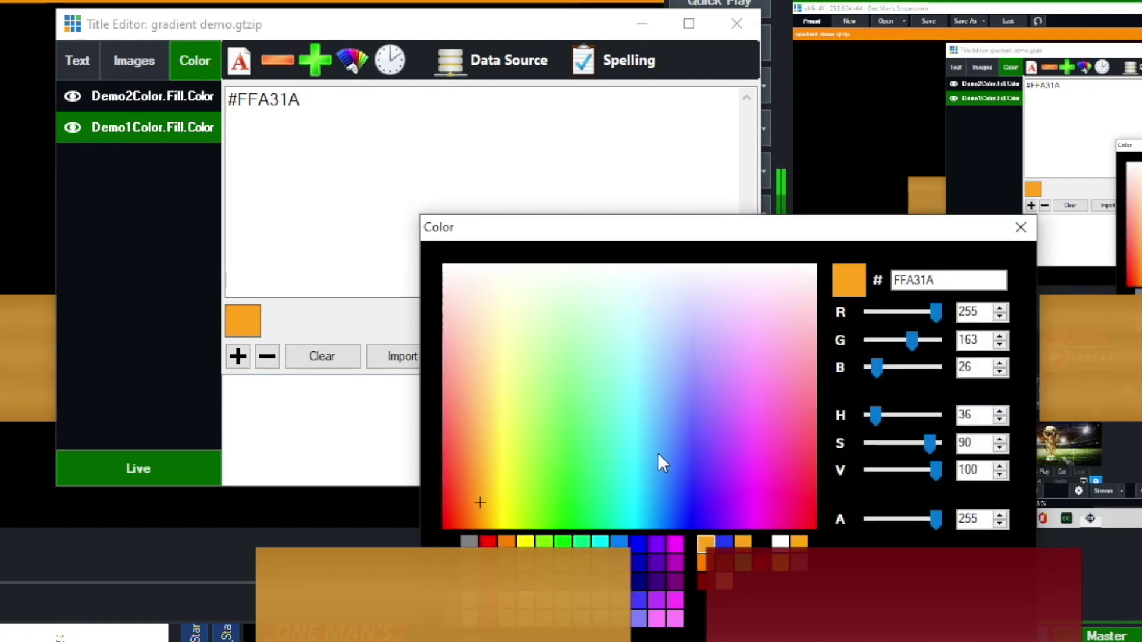
pyautogui.click(681, 496)
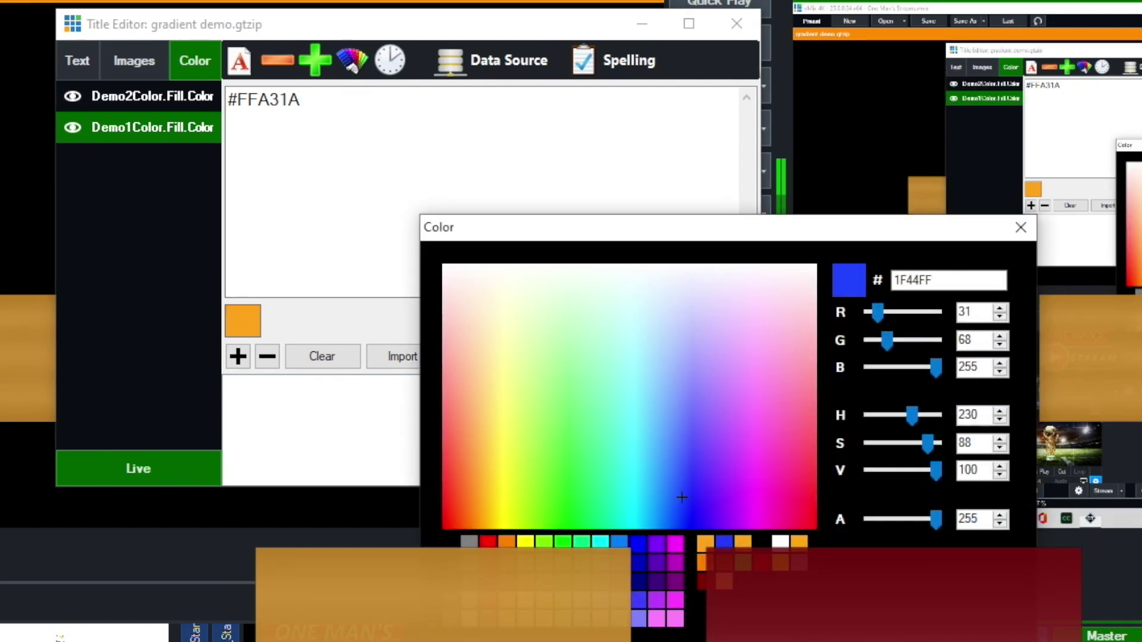
pyautogui.press('Return')
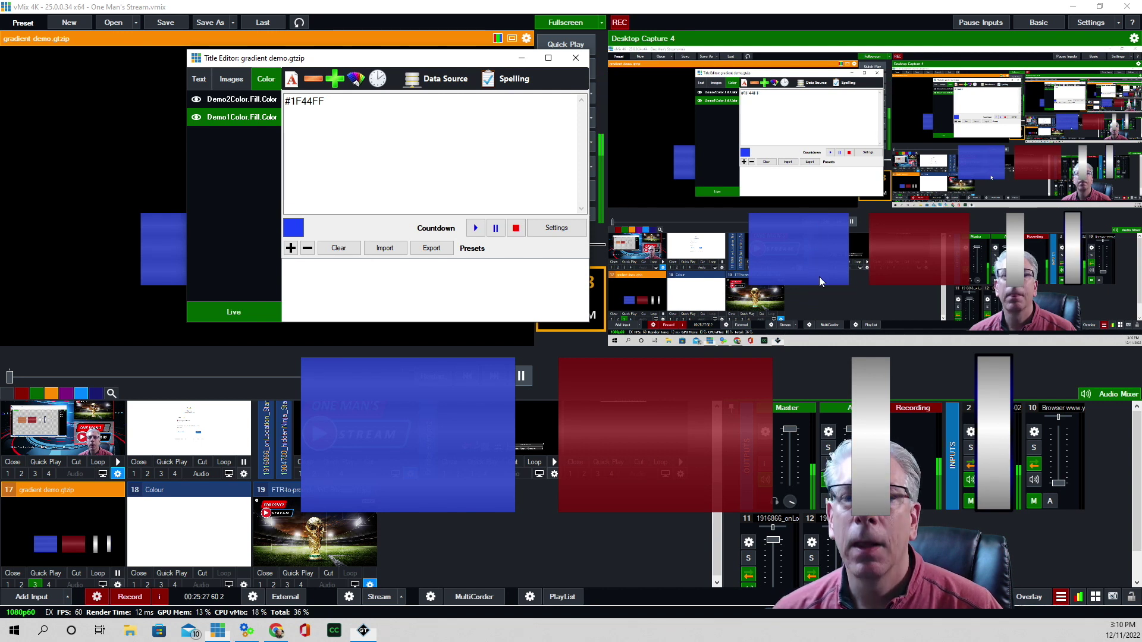
# Step: Set the Demo2Color fill to the green #46FF25 and close the Title Editor
pyautogui.click(238, 99)
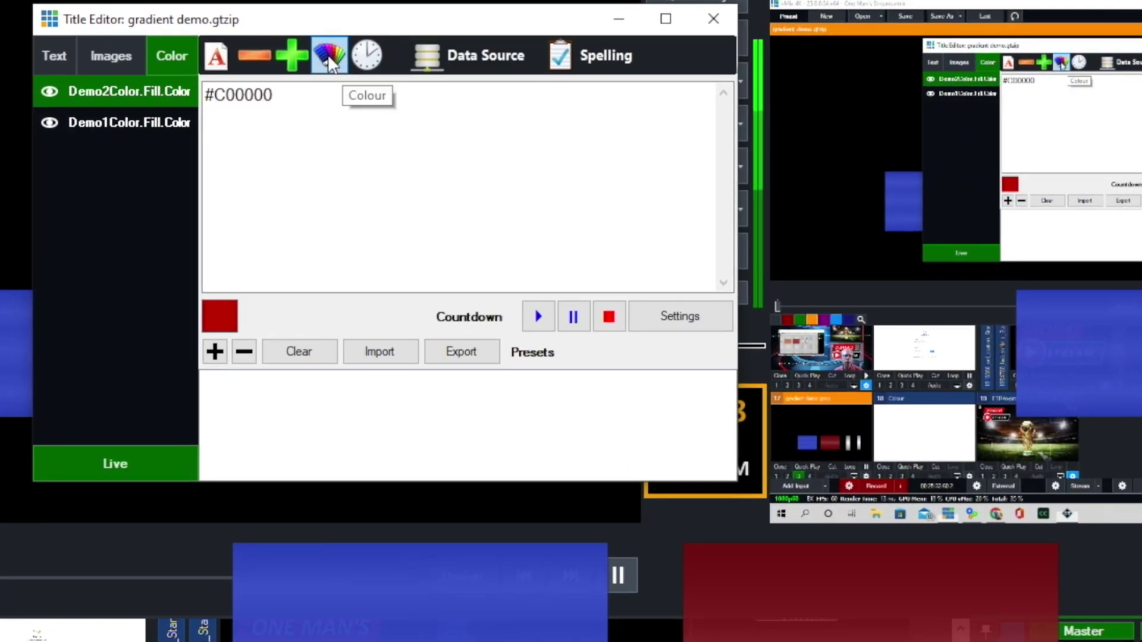
pyautogui.click(329, 56)
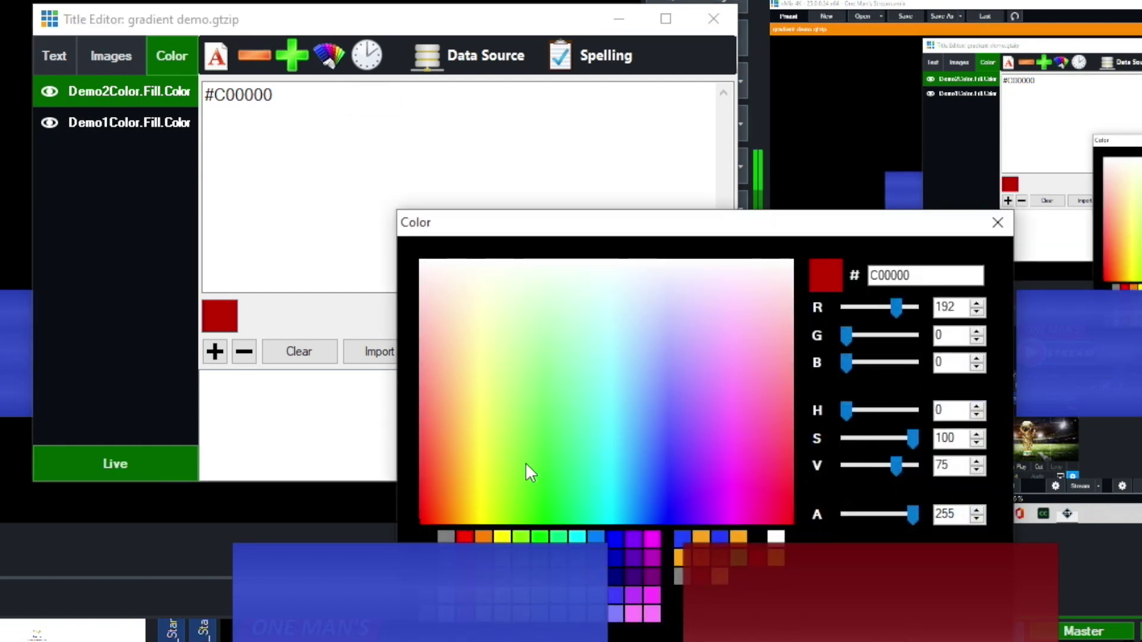
pyautogui.click(536, 488)
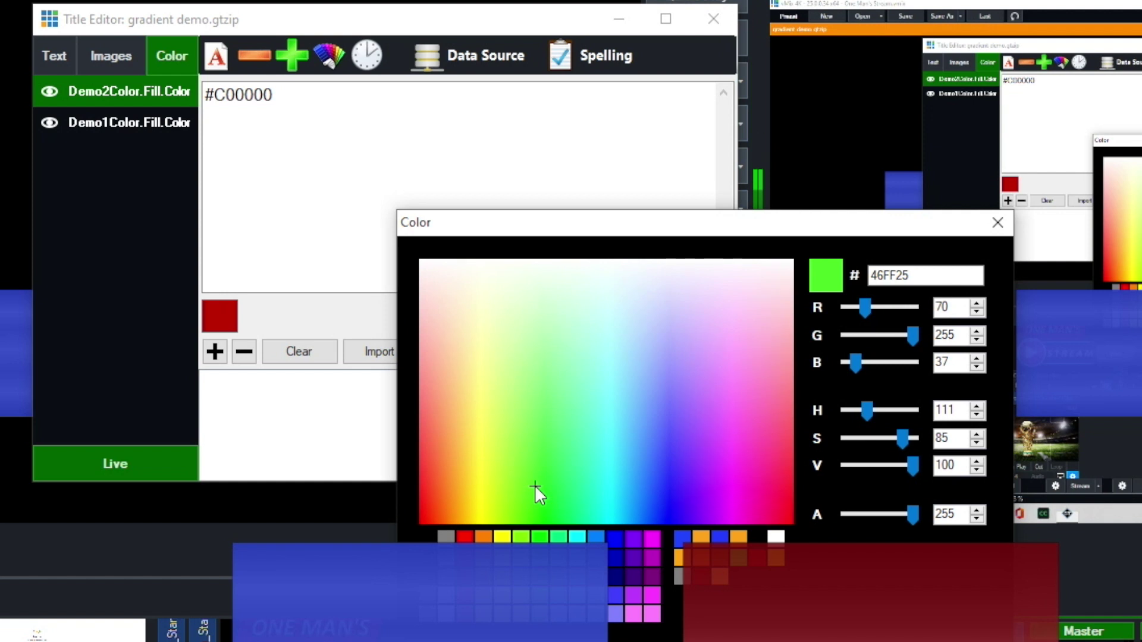
pyautogui.press('Return')
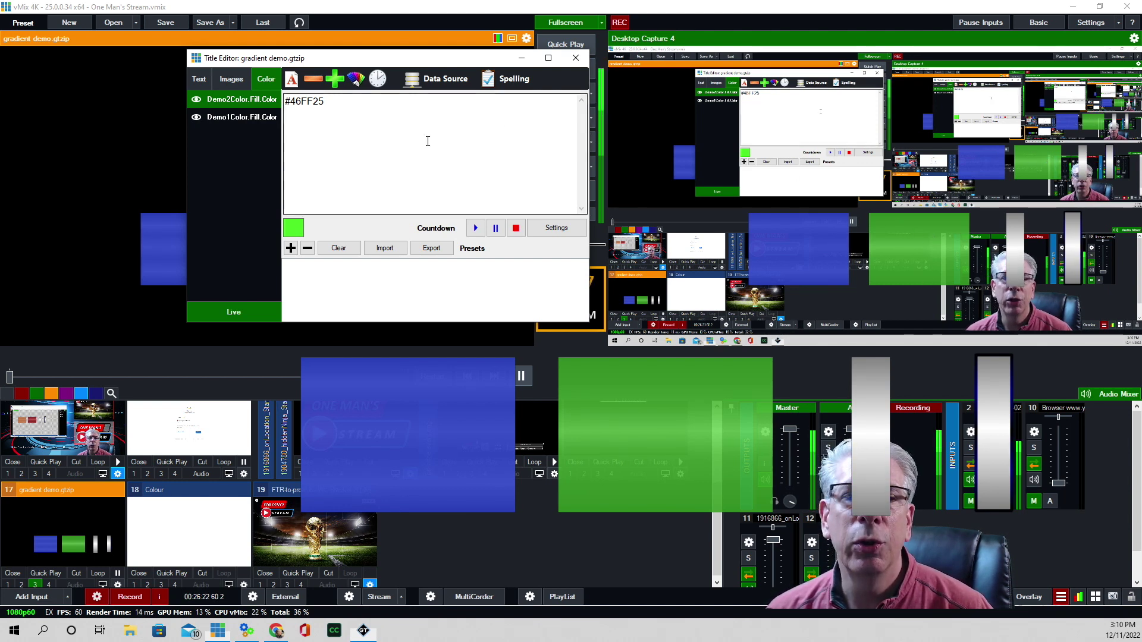
pyautogui.click(140, 117)
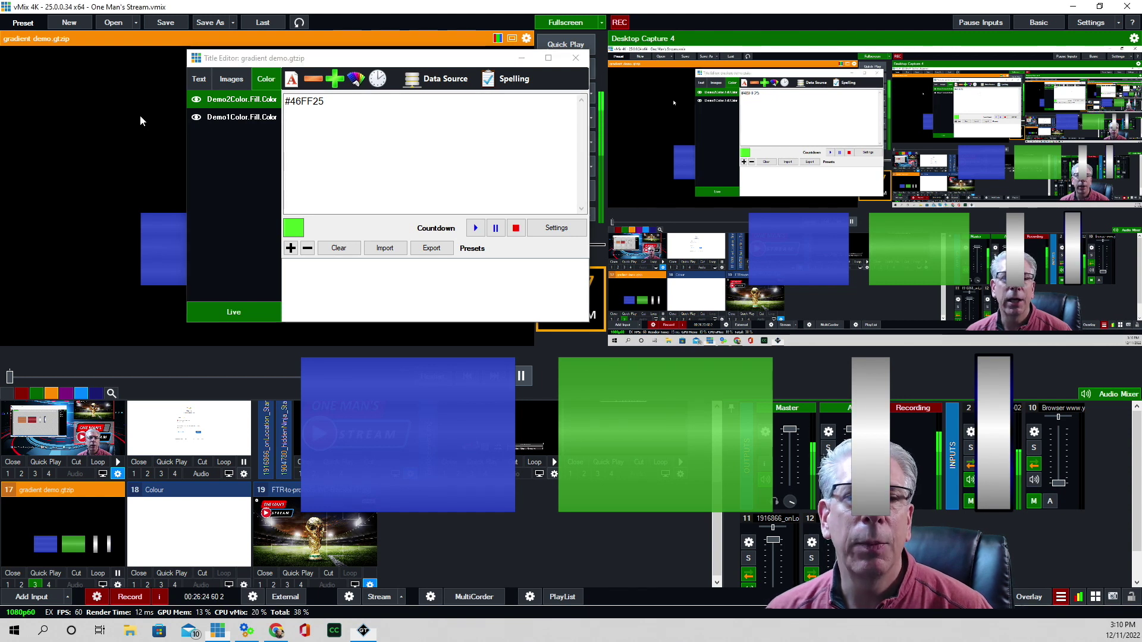
pyautogui.click(575, 59)
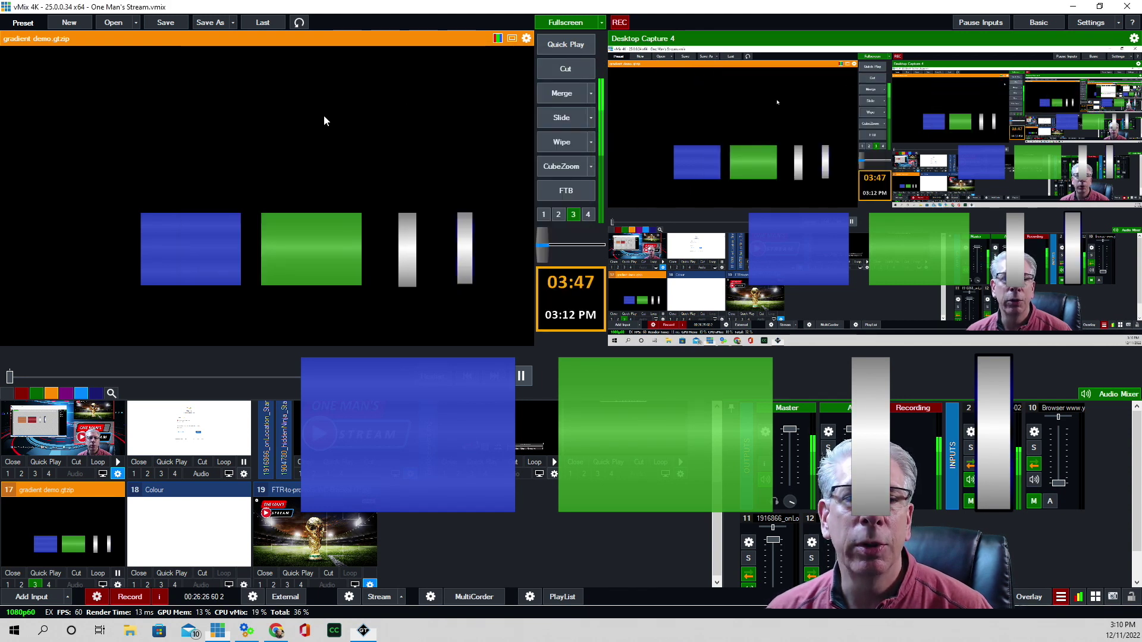
# Step: Reopen the Title Editor for the gradient demo title and check the Demo1Color and Demo2Color fill entries in the colour list
pyautogui.rightClick(261, 101)
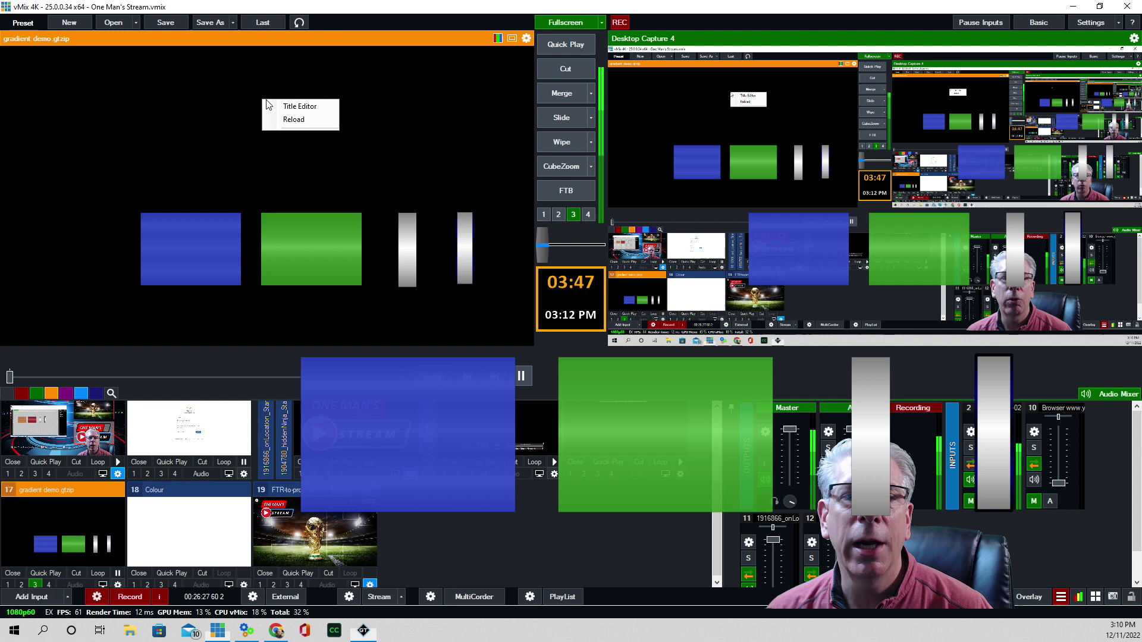
pyautogui.click(305, 107)
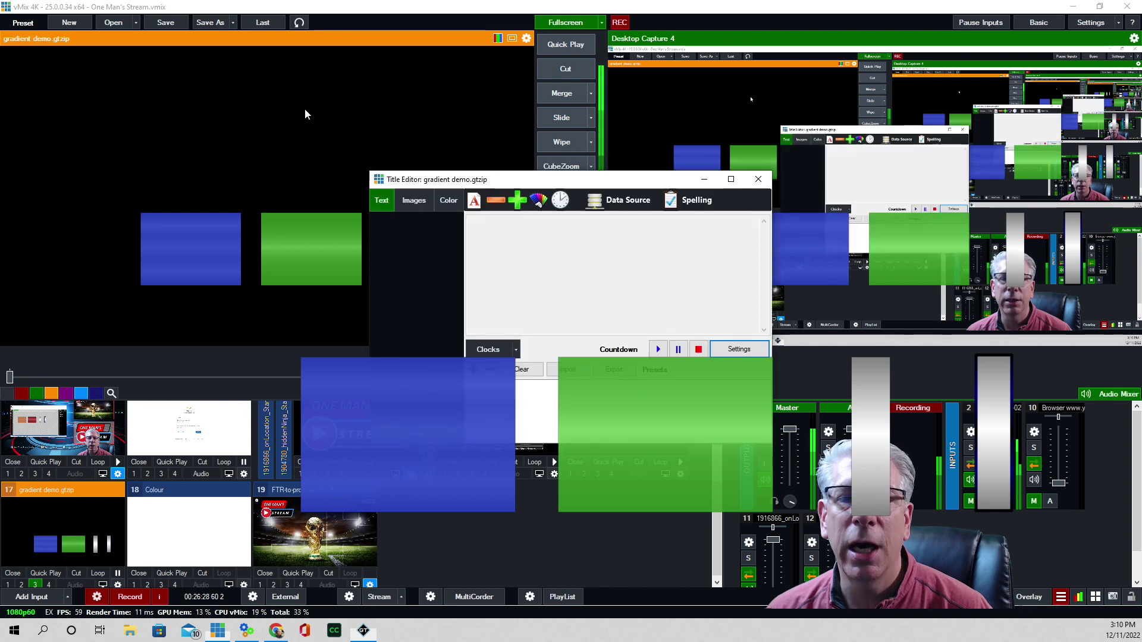
pyautogui.click(451, 201)
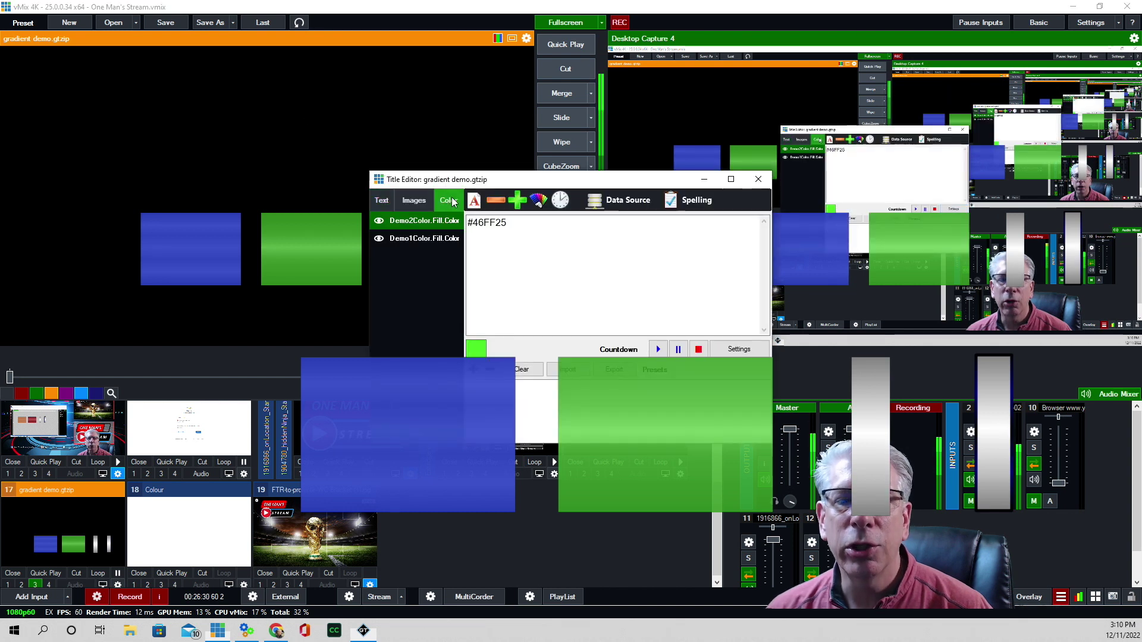
pyautogui.click(441, 238)
pyautogui.click(446, 224)
pyautogui.click(440, 239)
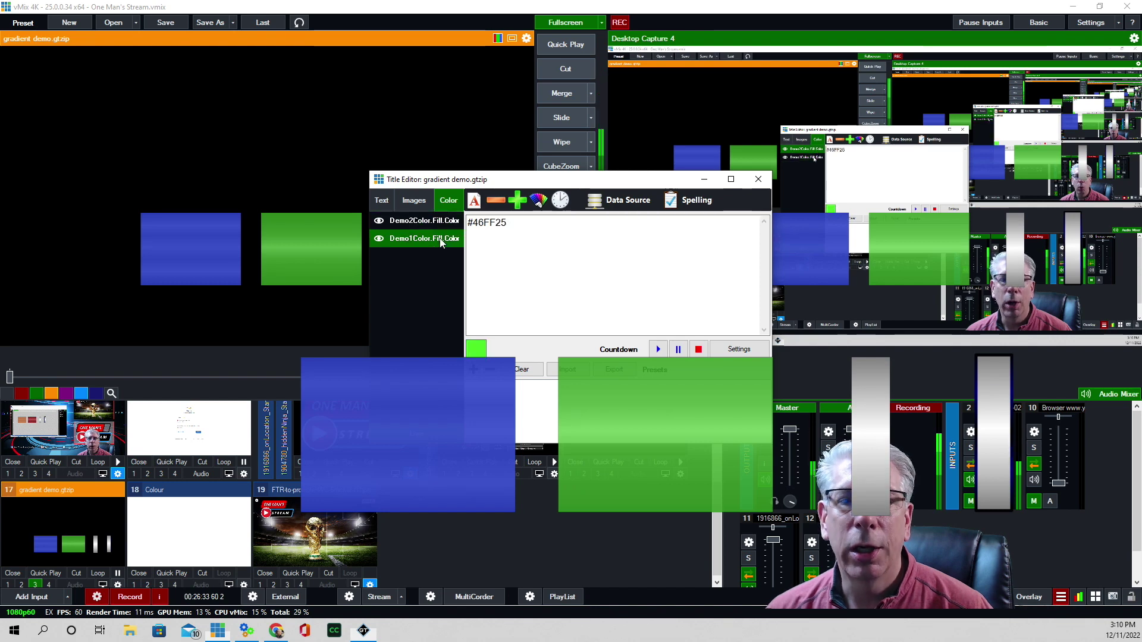